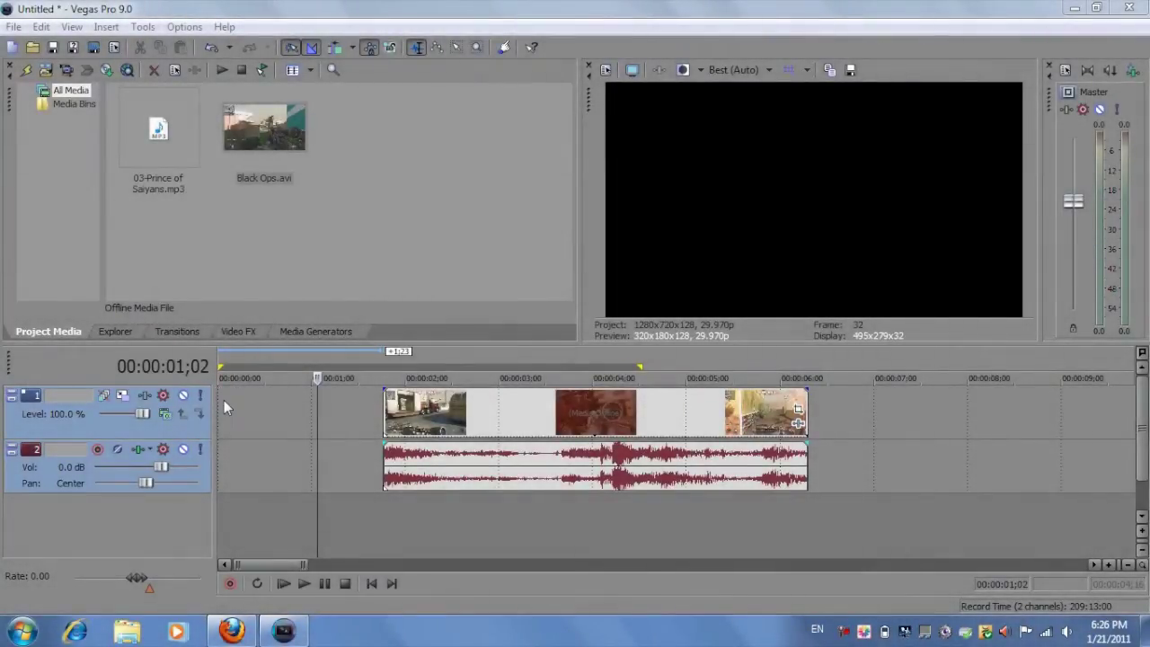
Step: Time-stretch the gameplay clip's start back to the beginning of the timeline to put it in slow motion
{"action": "left_click", "coordinate": [224, 400]}
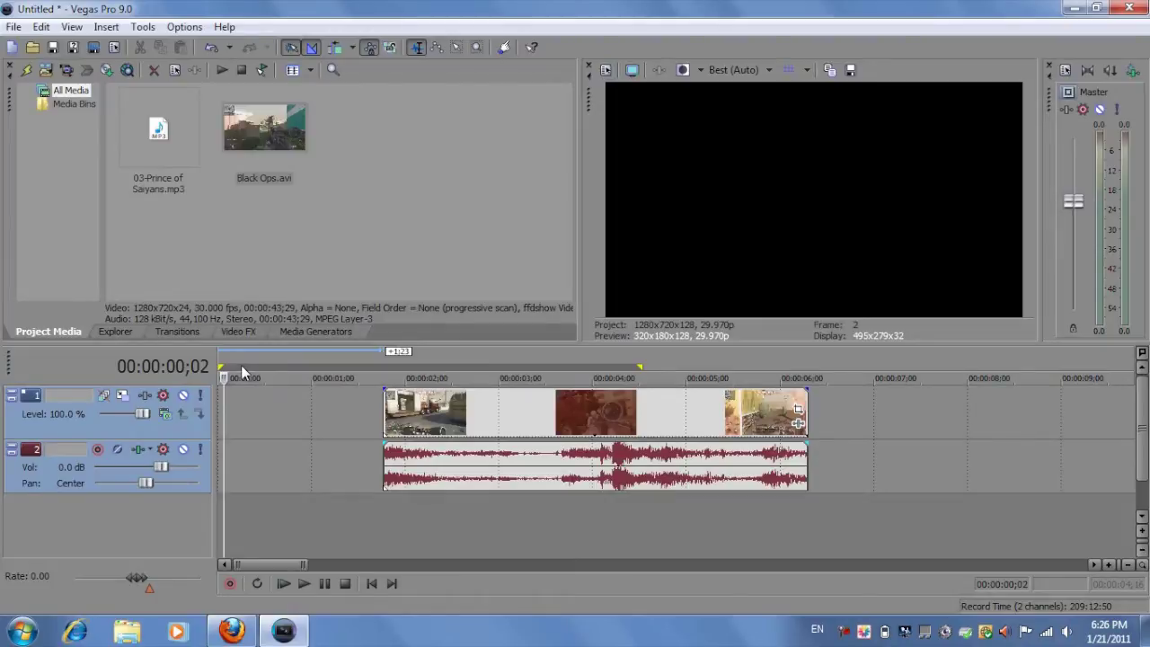
{"action": "left_click", "coordinate": [316, 402]}
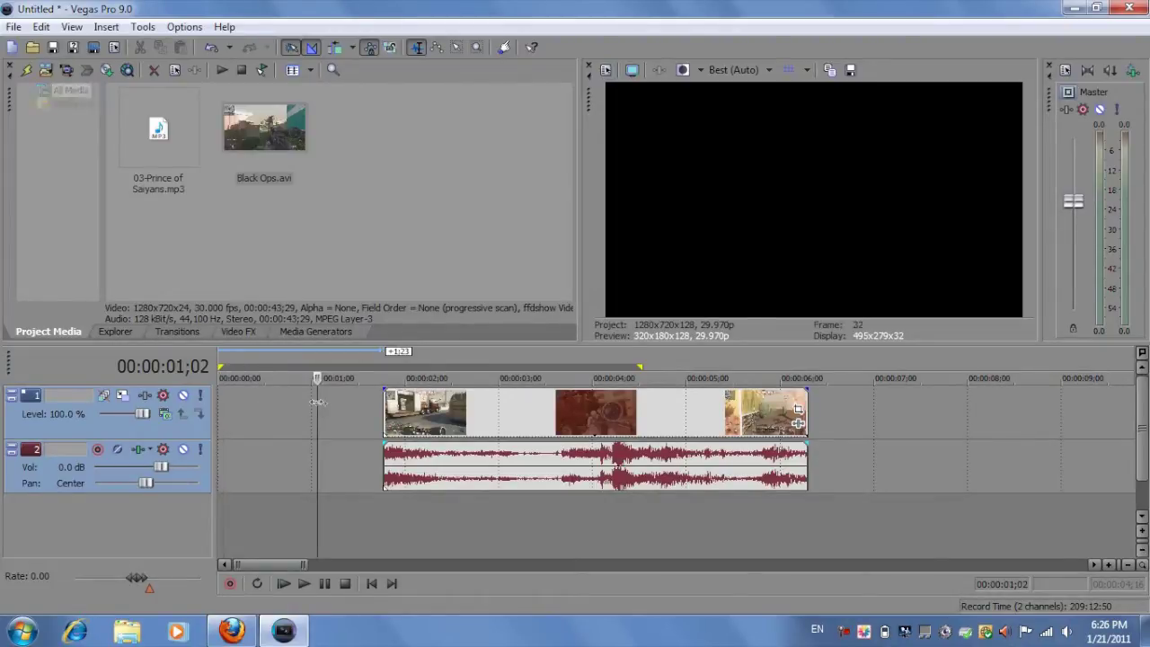
{"action": "left_click", "coordinate": [529, 420]}
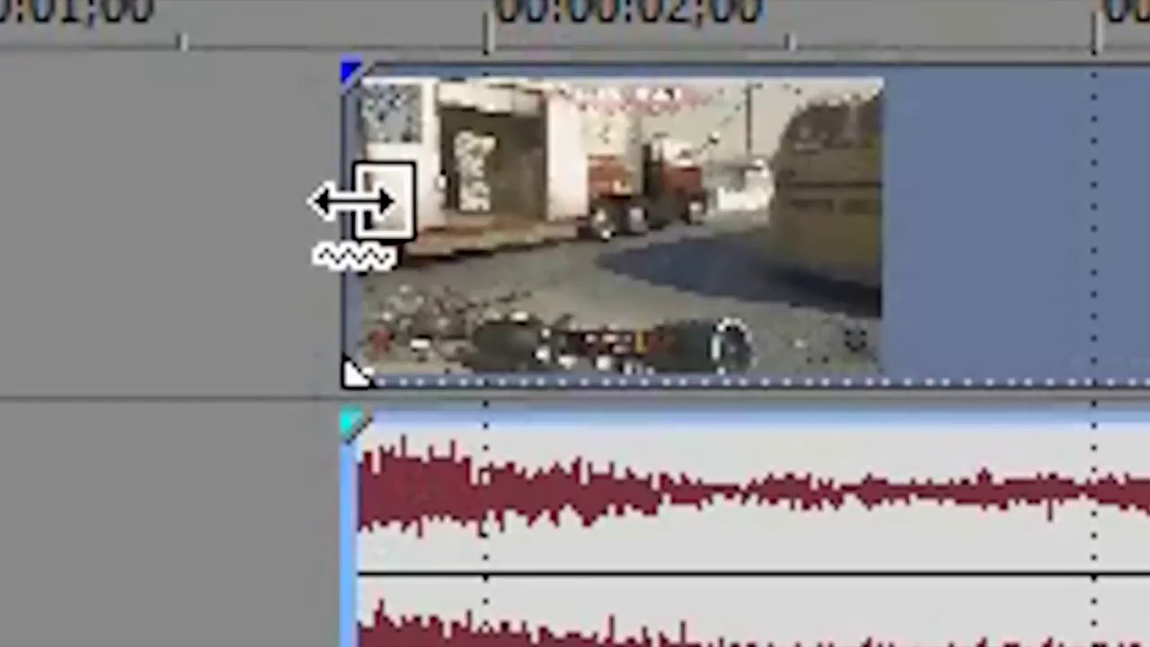
{"action": "left_click_drag", "start_coordinate": [353, 202], "coordinate": [220, 406]}
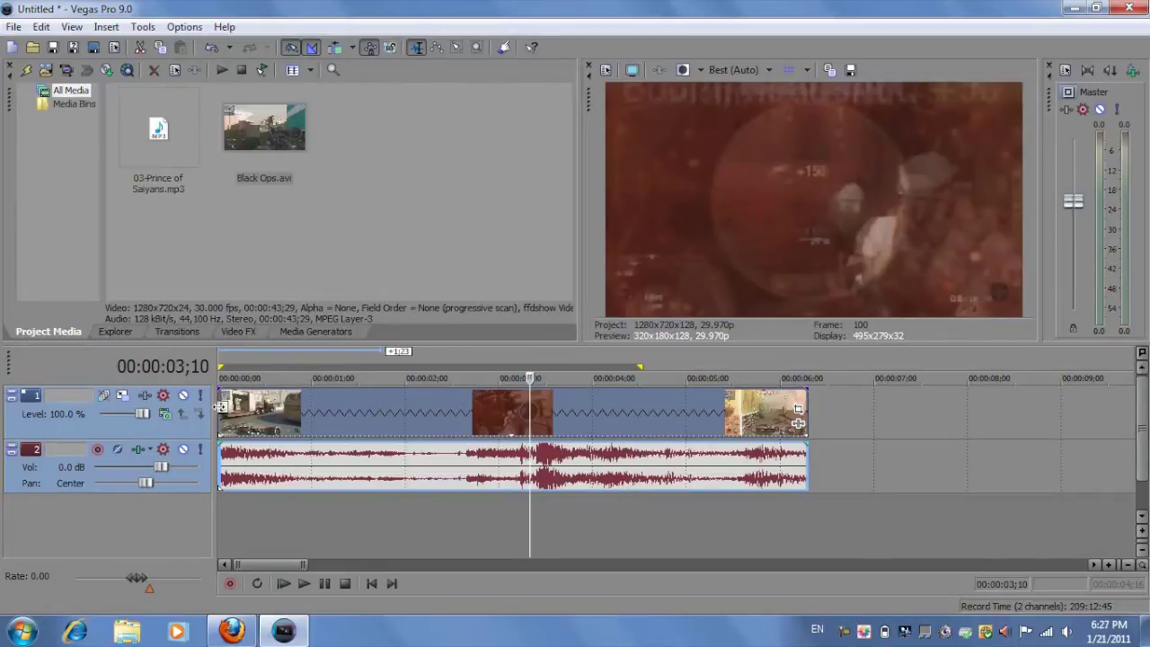
Step: Play the slowed clip from the beginning of the timeline and pause after the headshot
{"action": "key", "text": "ctrl+Home"}
{"action": "key", "text": "space"}
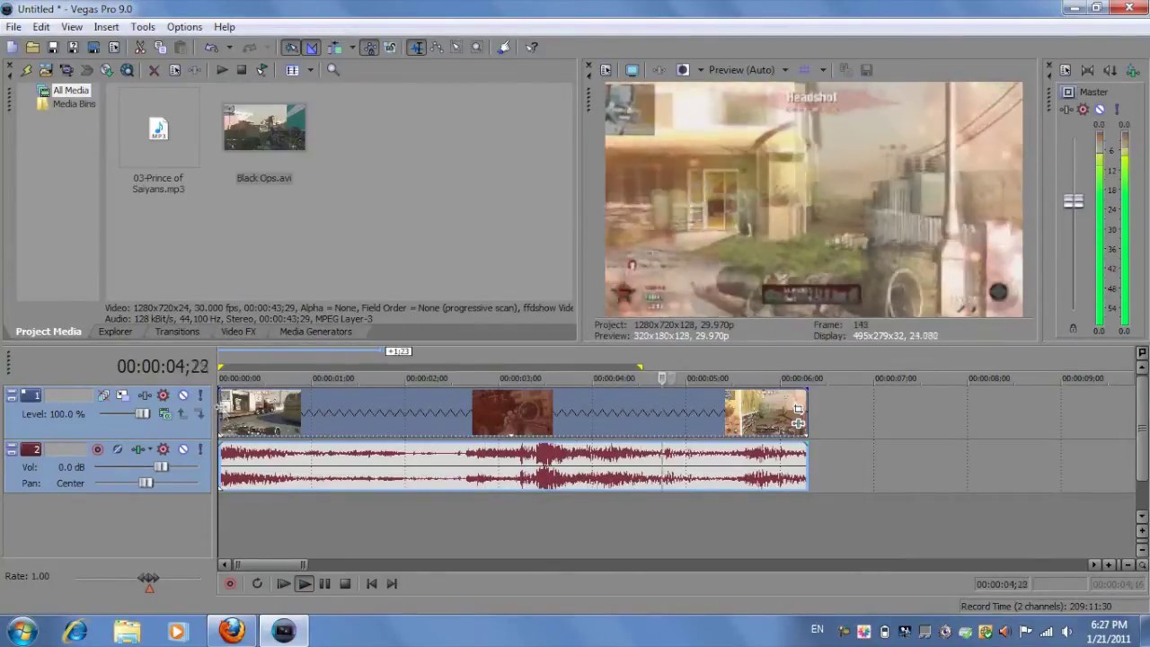
{"action": "left_click", "coordinate": [326, 584]}
Step: Time-stretch the clip's end about 6 seconds further out to slow it down even more
{"action": "left_click", "coordinate": [620, 415]}
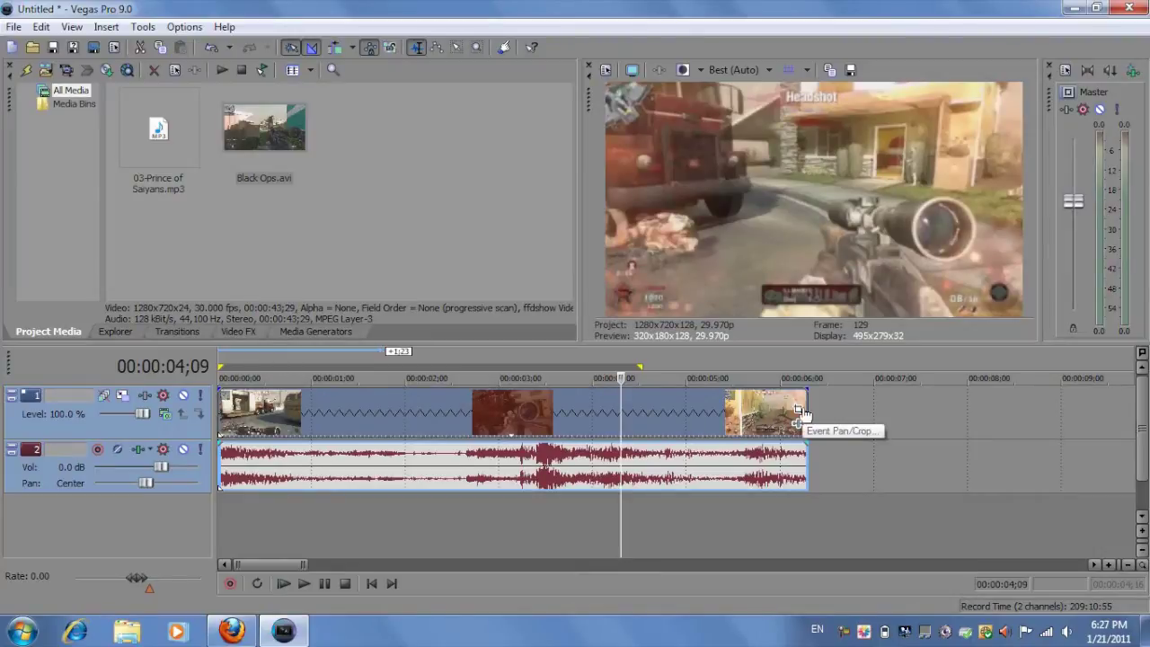
{"action": "scroll", "coordinate": [643, 423], "scroll_direction": "down", "scroll_amount": 5}
{"action": "left_click_drag", "start_coordinate": [364, 413], "coordinate": [506, 419]}
Step: Play the further slowed clip from 00:00:05;07 through the headshot to check the slow motion
{"action": "left_click", "coordinate": [343, 416]}
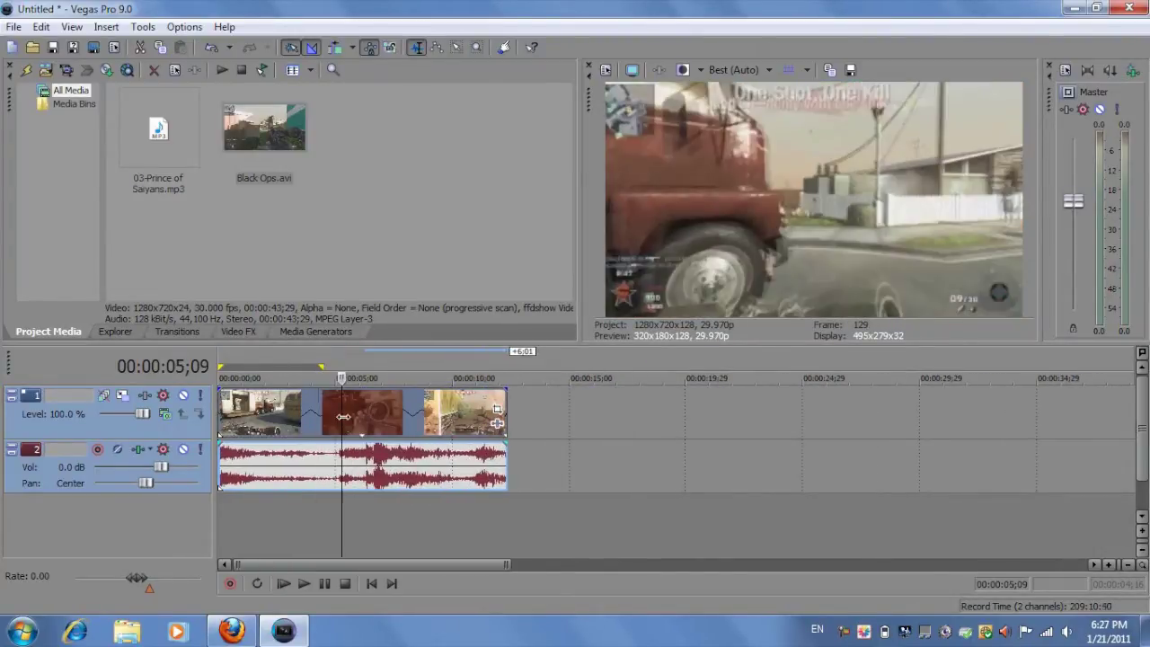
{"action": "scroll", "coordinate": [350, 417], "scroll_direction": "up", "scroll_amount": 3}
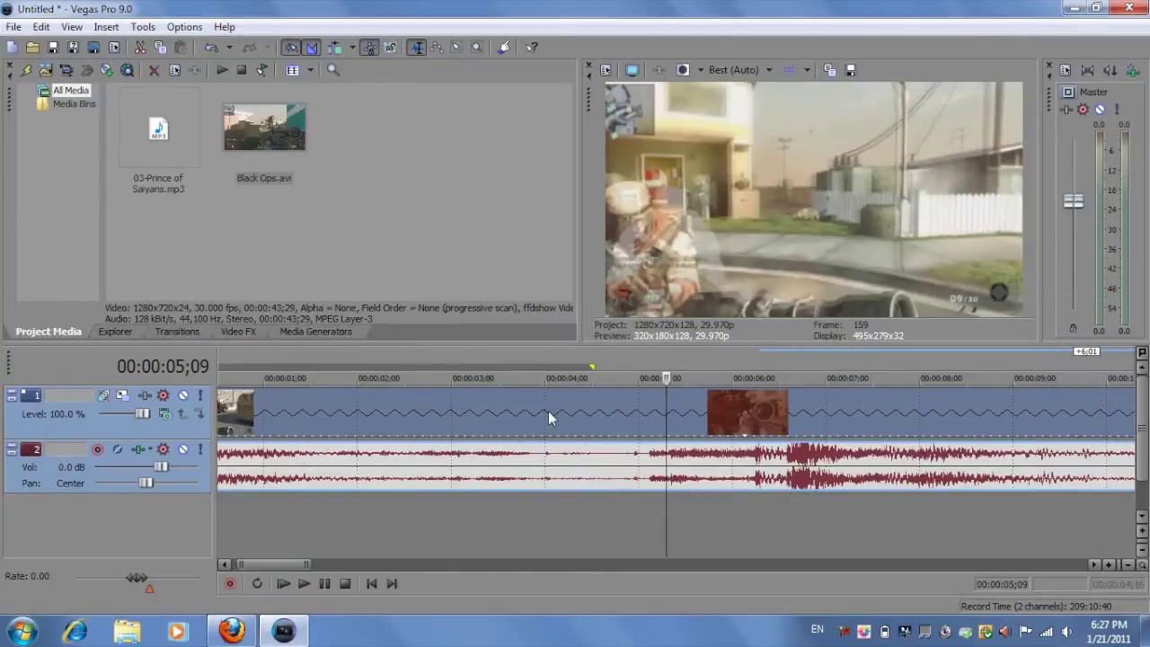
{"action": "scroll", "coordinate": [415, 422], "scroll_direction": "down", "scroll_amount": 4}
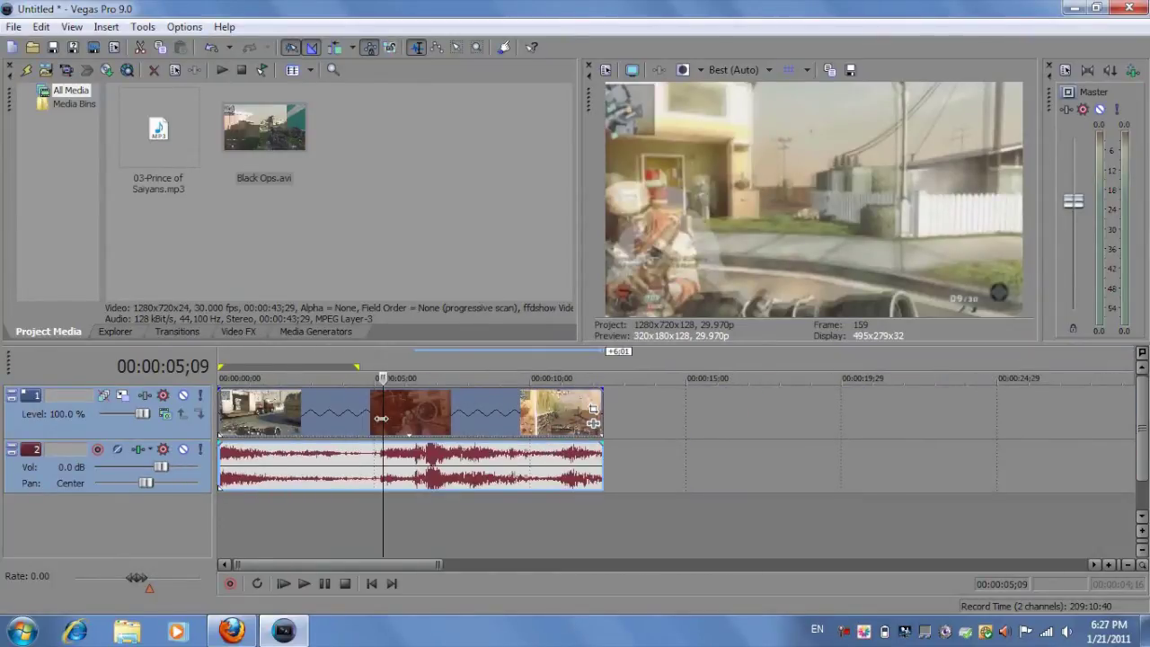
{"action": "left_click", "coordinate": [380, 418]}
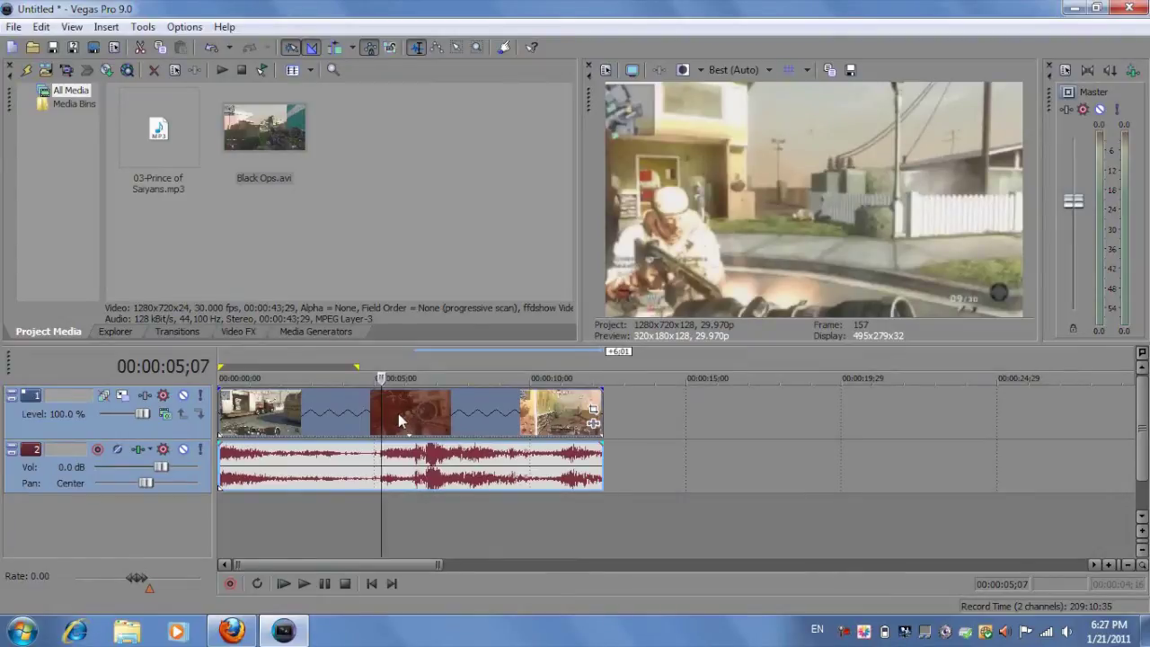
{"action": "key", "text": "space"}
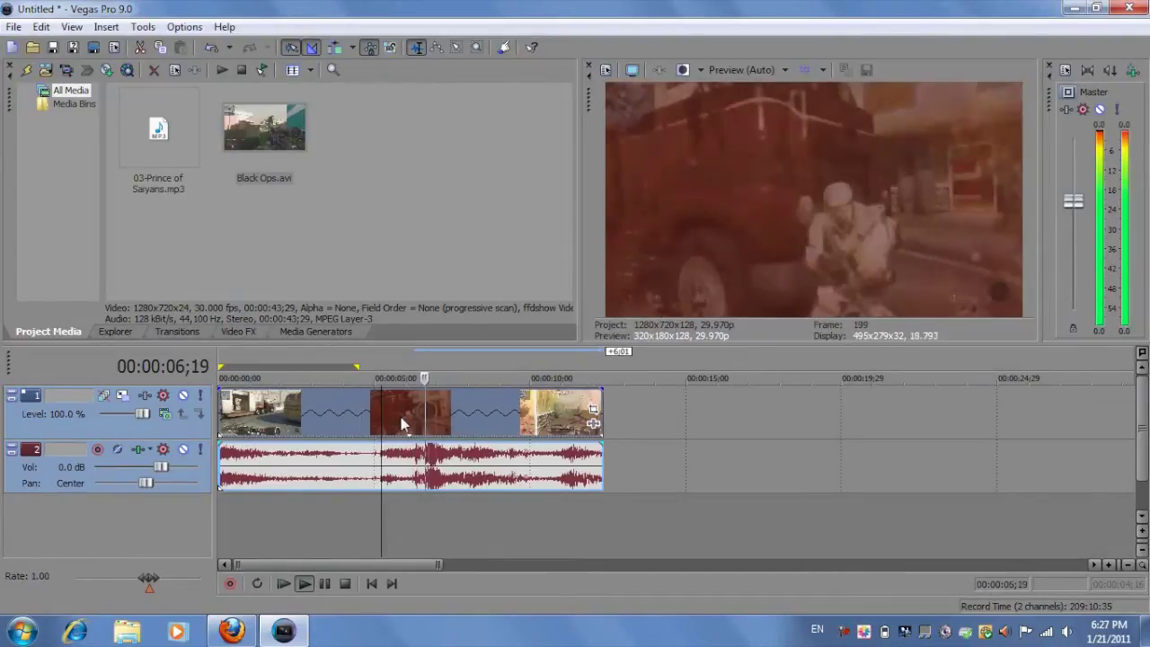
{"action": "left_click", "coordinate": [325, 583]}
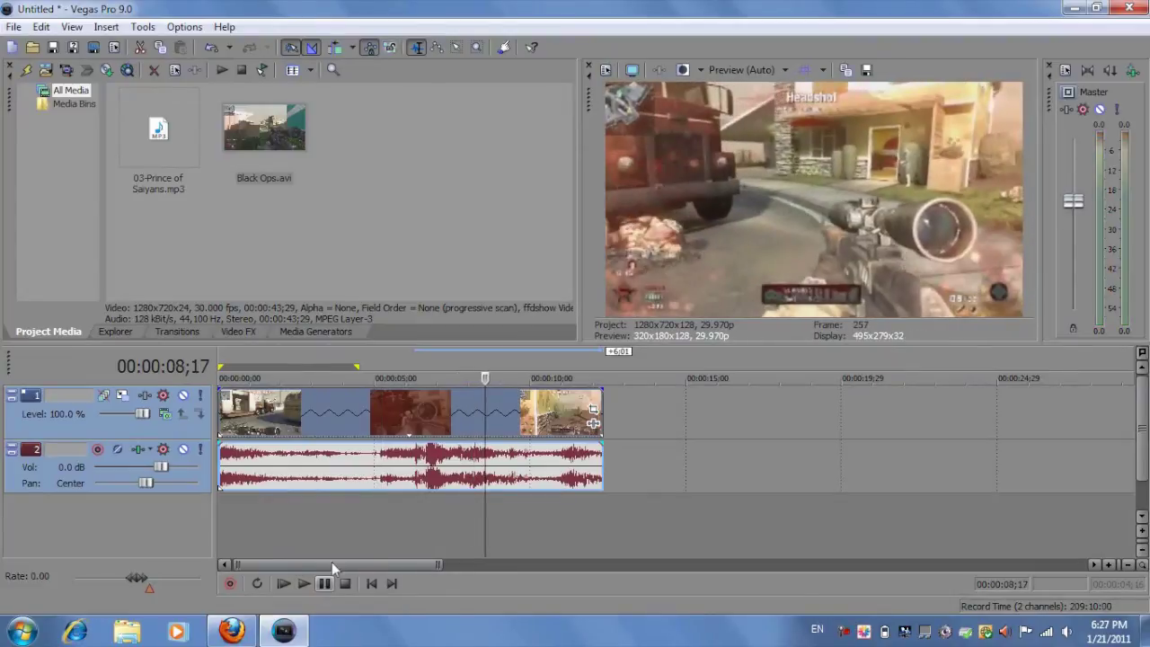
Step: Move the slowed clip and its audio about 2;18 later on the timeline
{"action": "left_click", "coordinate": [353, 407]}
{"action": "left_click_drag", "start_coordinate": [293, 421], "coordinate": [386, 433]}
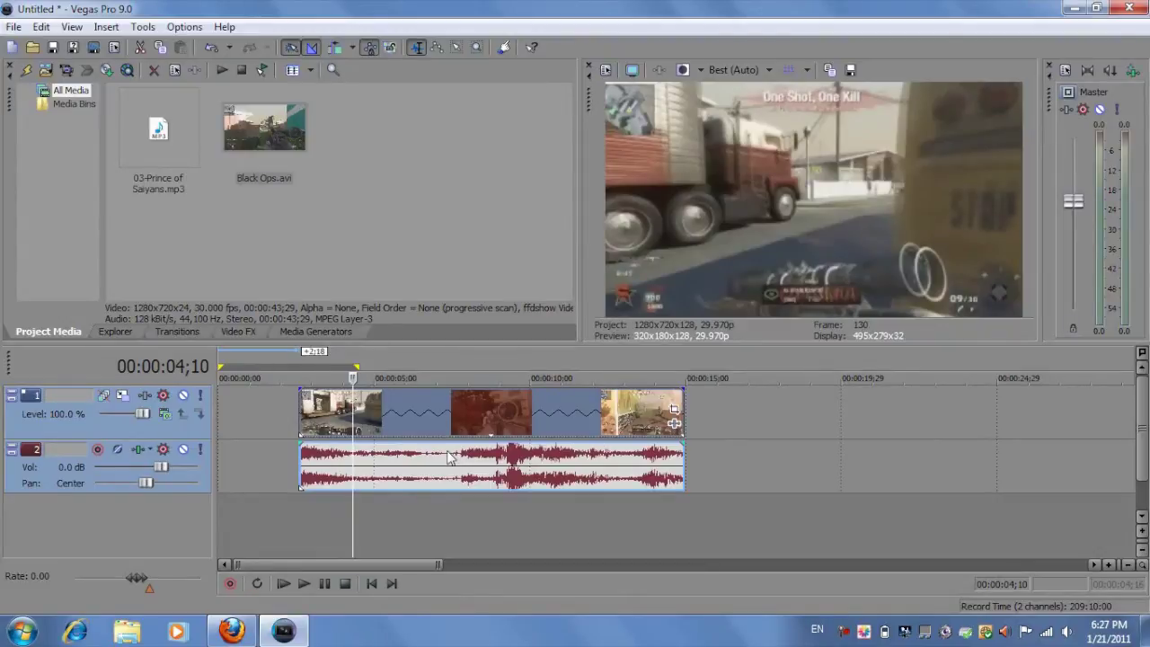
{"action": "left_click", "coordinate": [410, 405]}
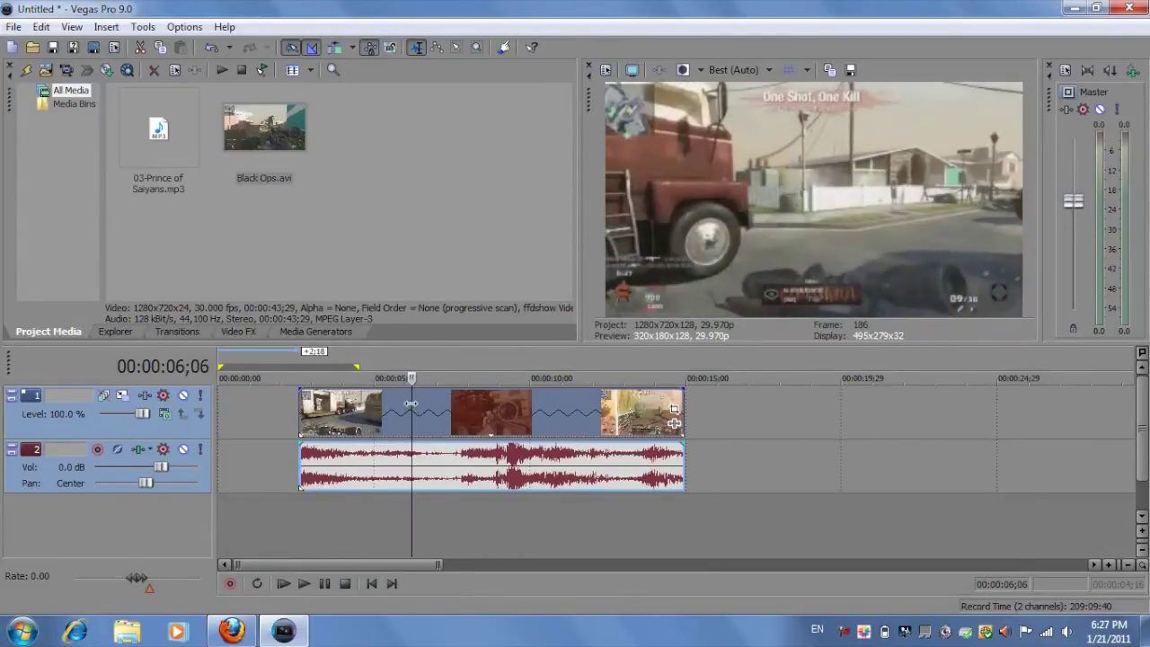
Step: Undo the clip's move and both slow-motion stretches
{"action": "key", "text": "ctrl+z"}
{"action": "key", "text": "ctrl+z"}
{"action": "key", "text": "ctrl+z"}
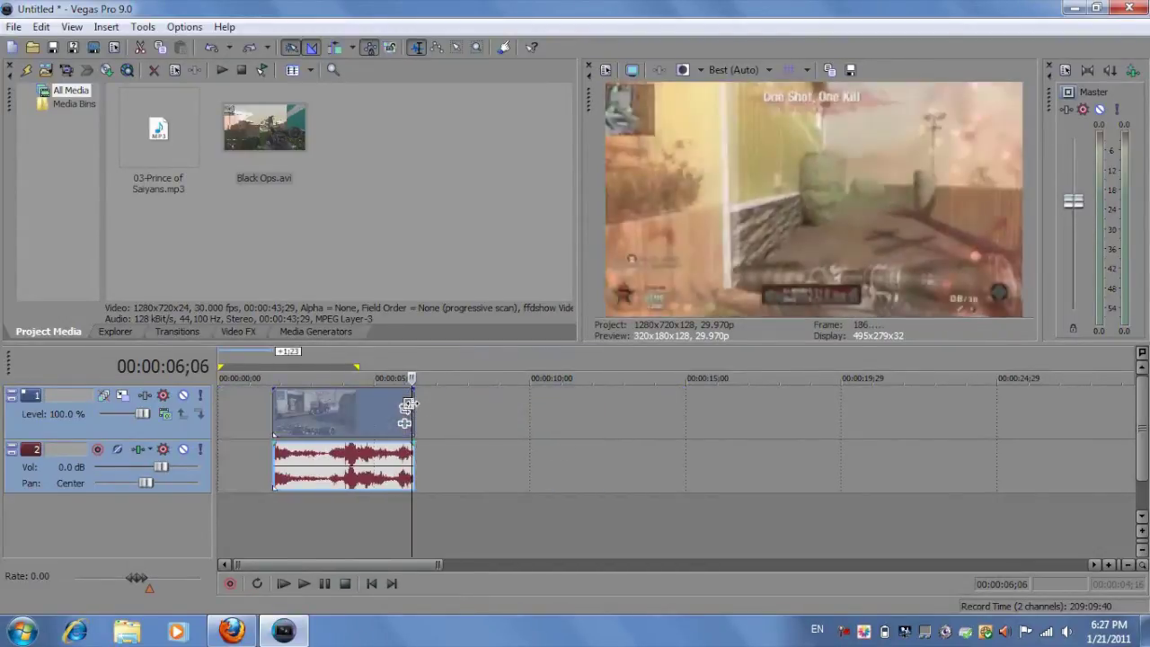
Step: Move the clip about 2;19 later and compress its start forward to 00:00:06;06 to speed it up
{"action": "left_click_drag", "start_coordinate": [324, 428], "coordinate": [406, 430]}
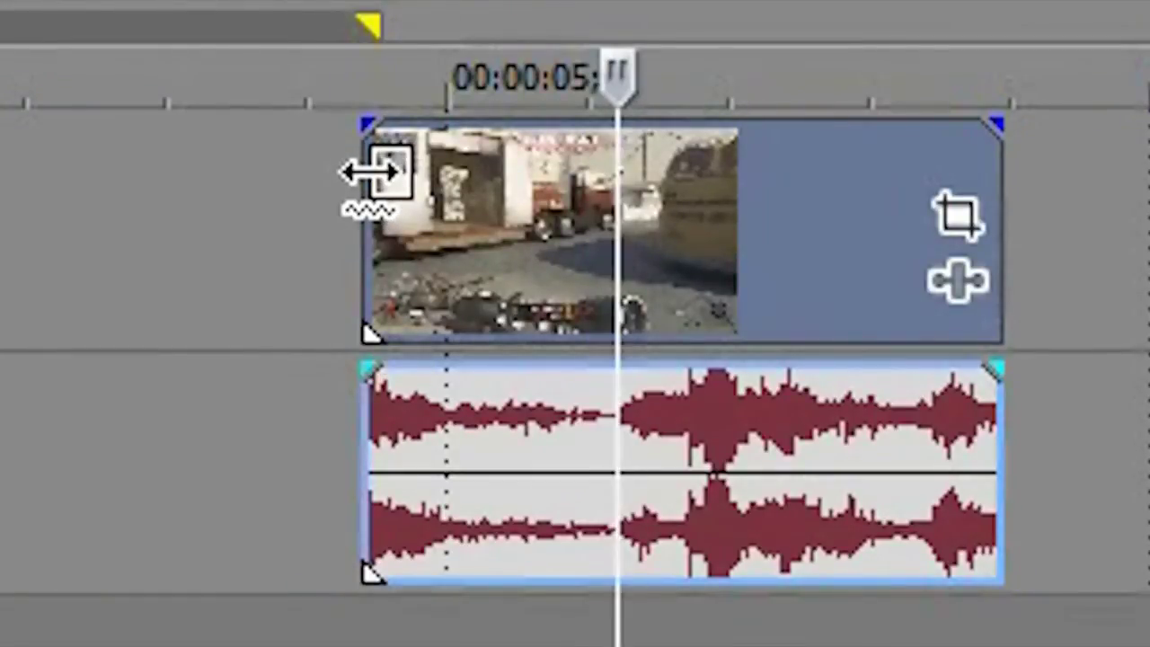
{"action": "left_click_drag", "start_coordinate": [369, 171], "coordinate": [415, 412]}
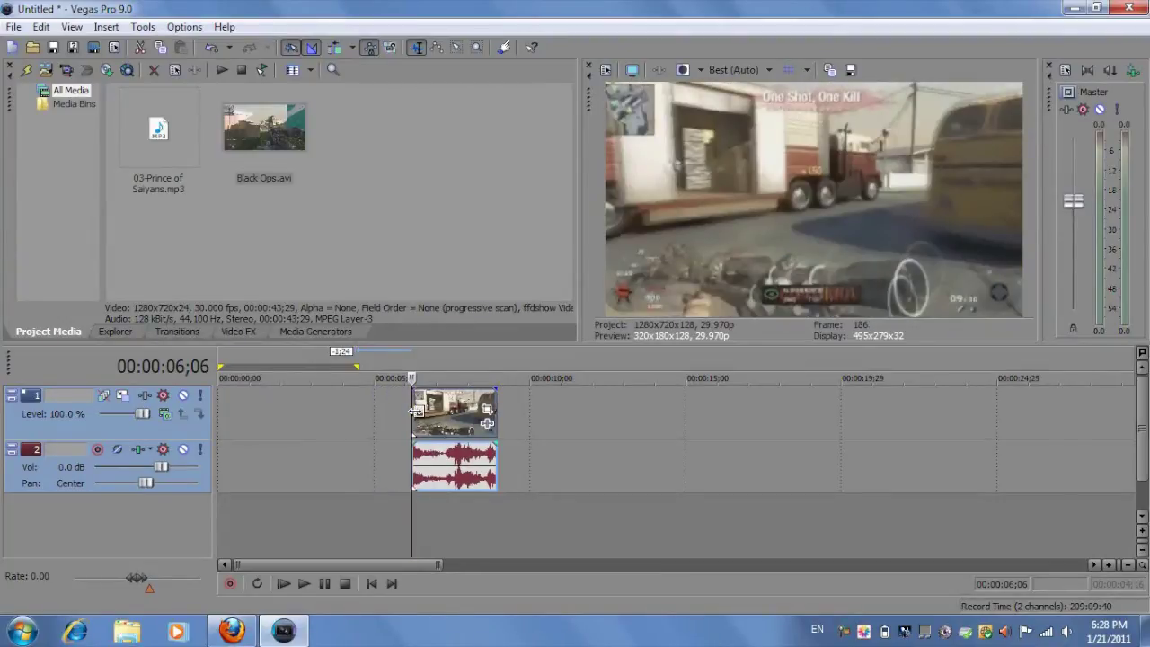
Step: Play the sped-up clip from its start and check frames around its middle
{"action": "key", "text": "space"}
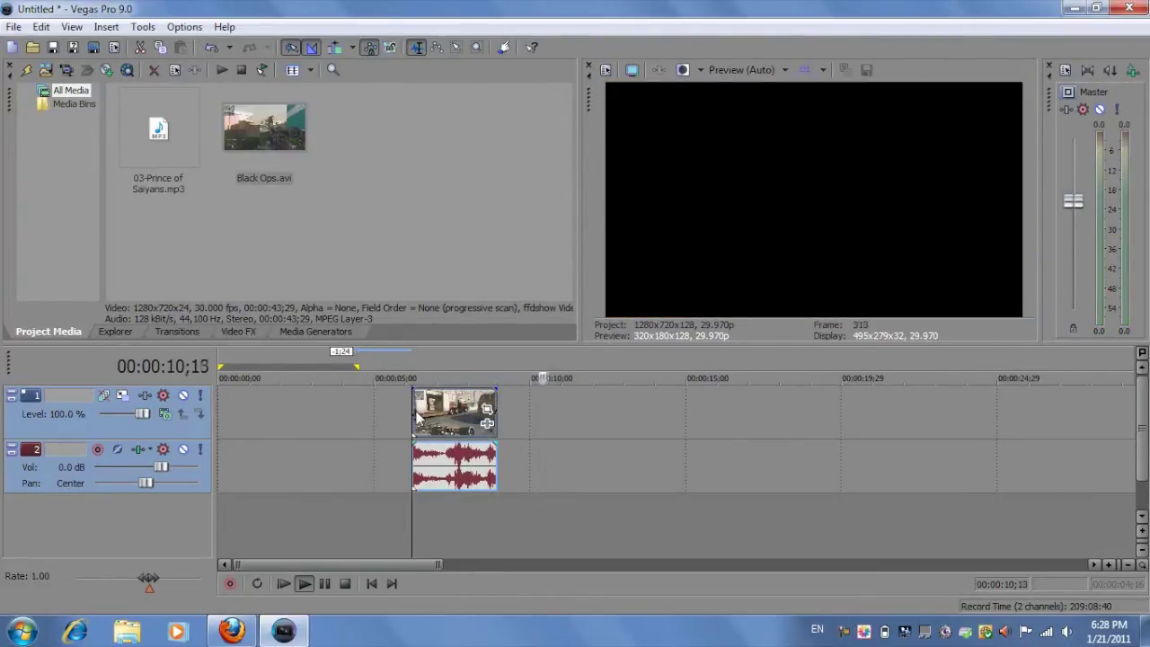
{"action": "key", "text": "space"}
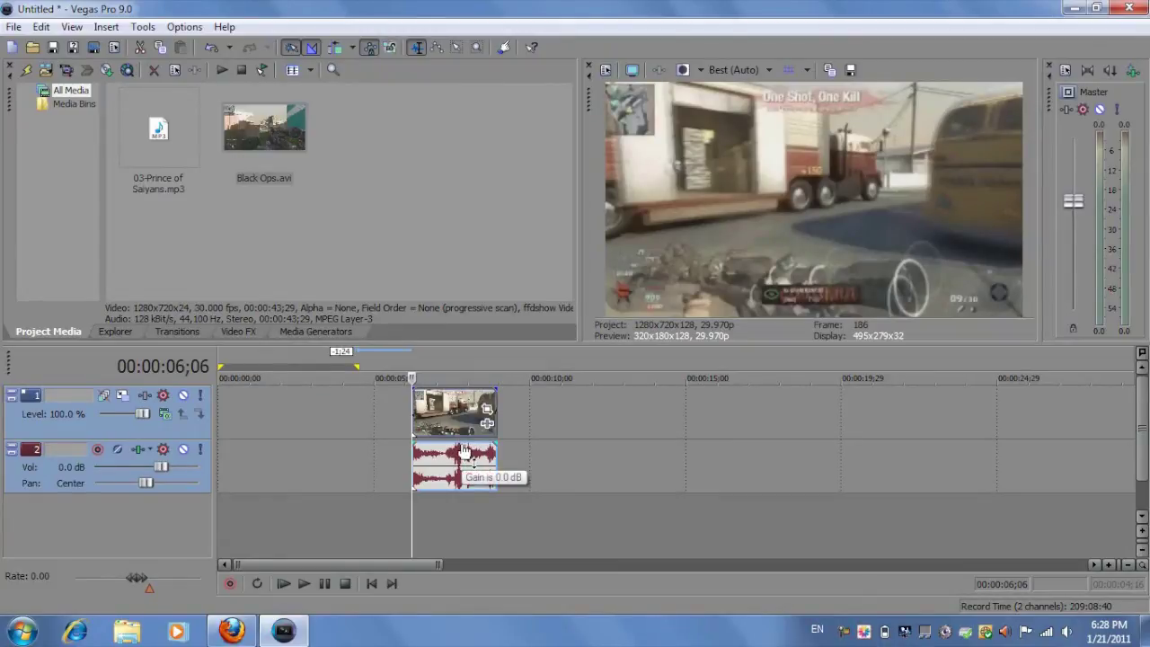
{"action": "mouse_move", "coordinate": [465, 450]}
{"action": "left_mouse_down"}
{"action": "mouse_move", "coordinate": [460, 473]}
{"action": "mouse_move", "coordinate": [460, 443]}
{"action": "left_mouse_up"}
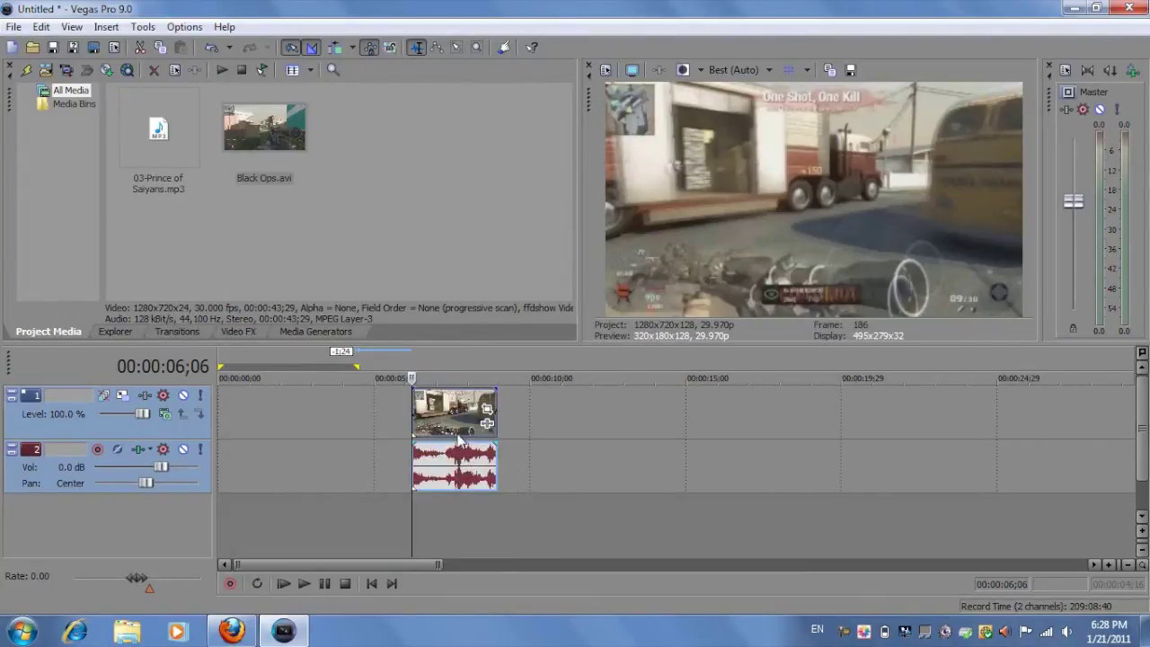
{"action": "left_click", "coordinate": [459, 406]}
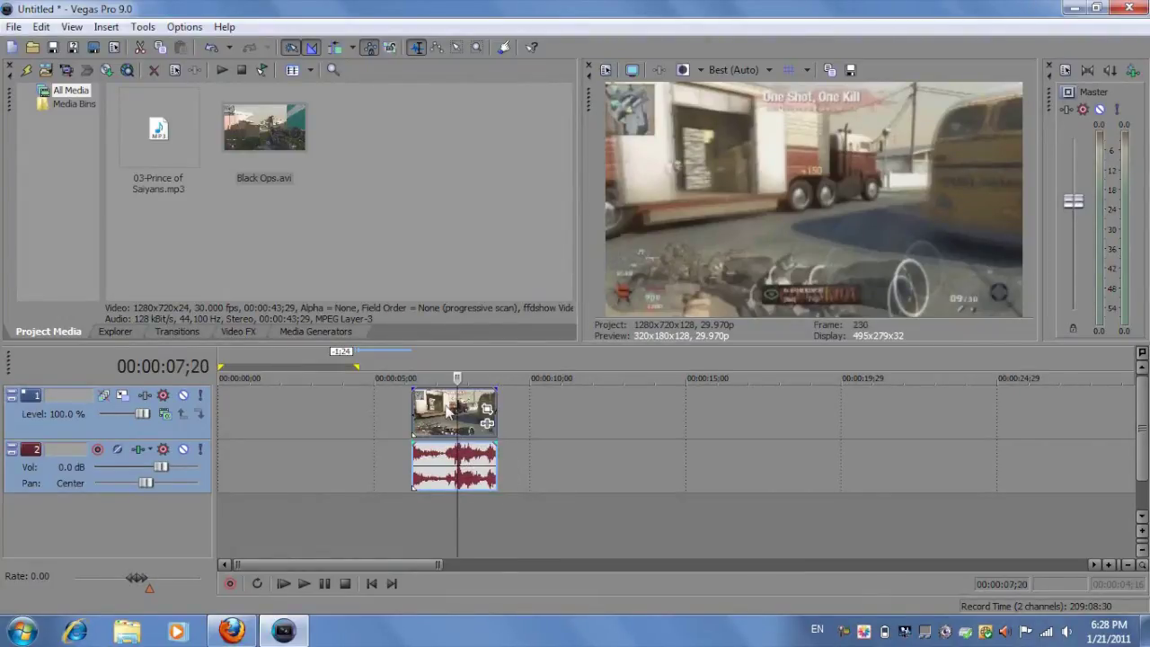
{"action": "left_click", "coordinate": [413, 420]}
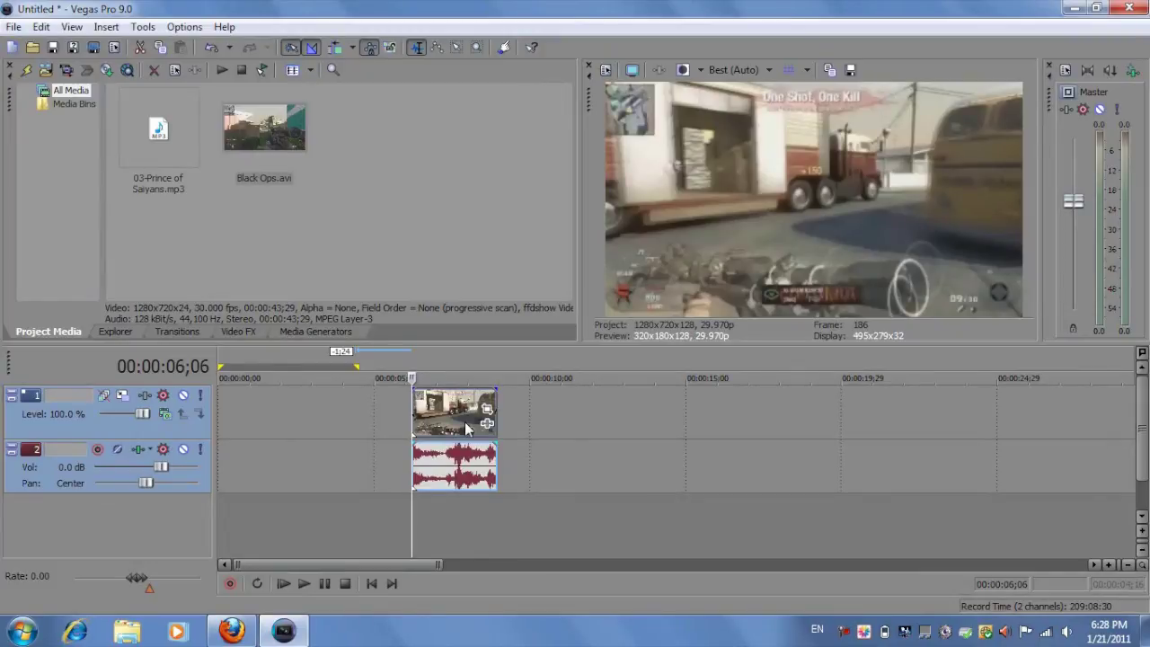
{"action": "left_click", "coordinate": [460, 422]}
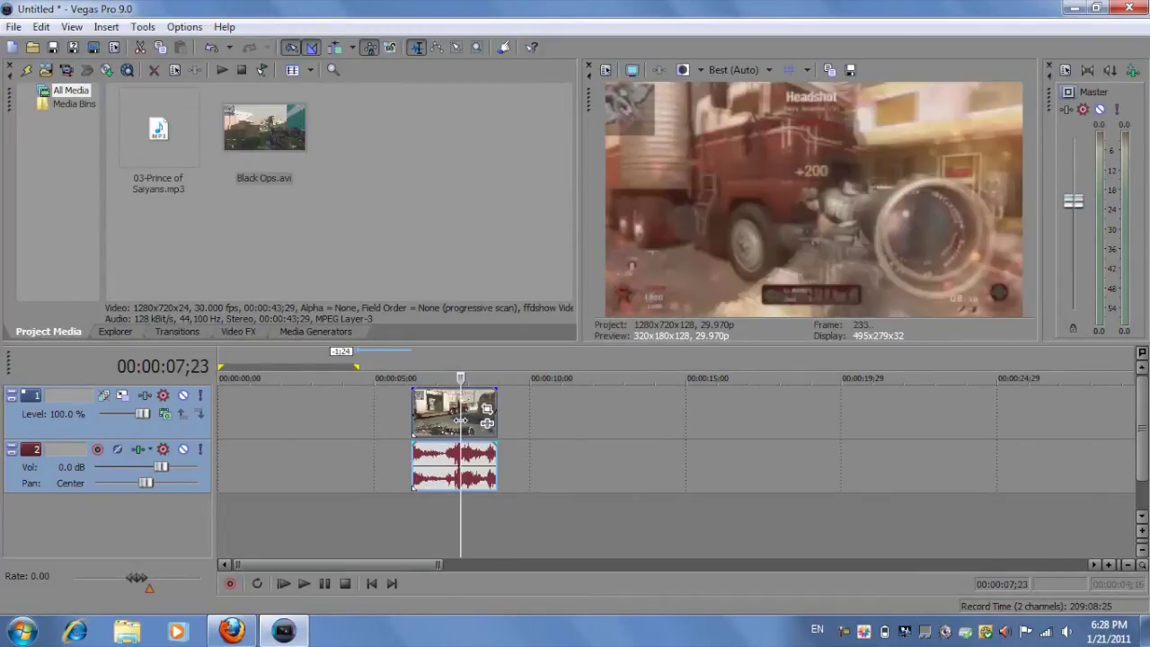
Step: Restore the clip to its normal speed and original length, and move it about 2;08 earlier on the timeline
{"action": "scroll", "coordinate": [463, 420], "scroll_direction": "up", "scroll_amount": 5}
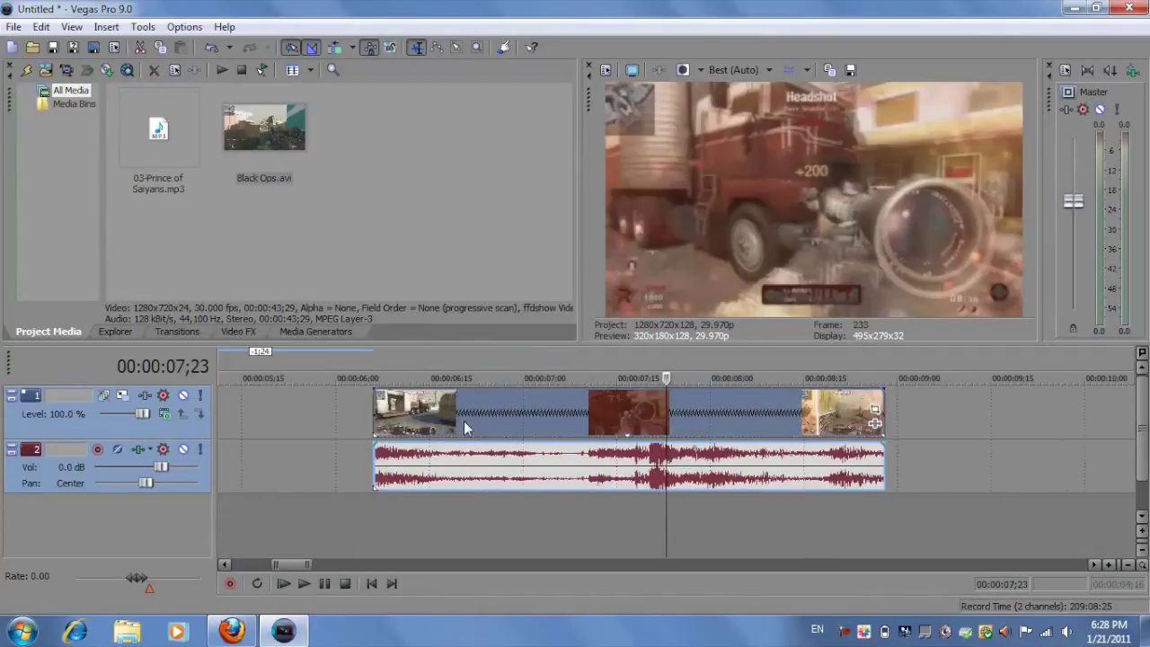
{"action": "left_click", "coordinate": [577, 403]}
{"action": "scroll", "coordinate": [575, 390], "scroll_direction": "down", "scroll_amount": 4}
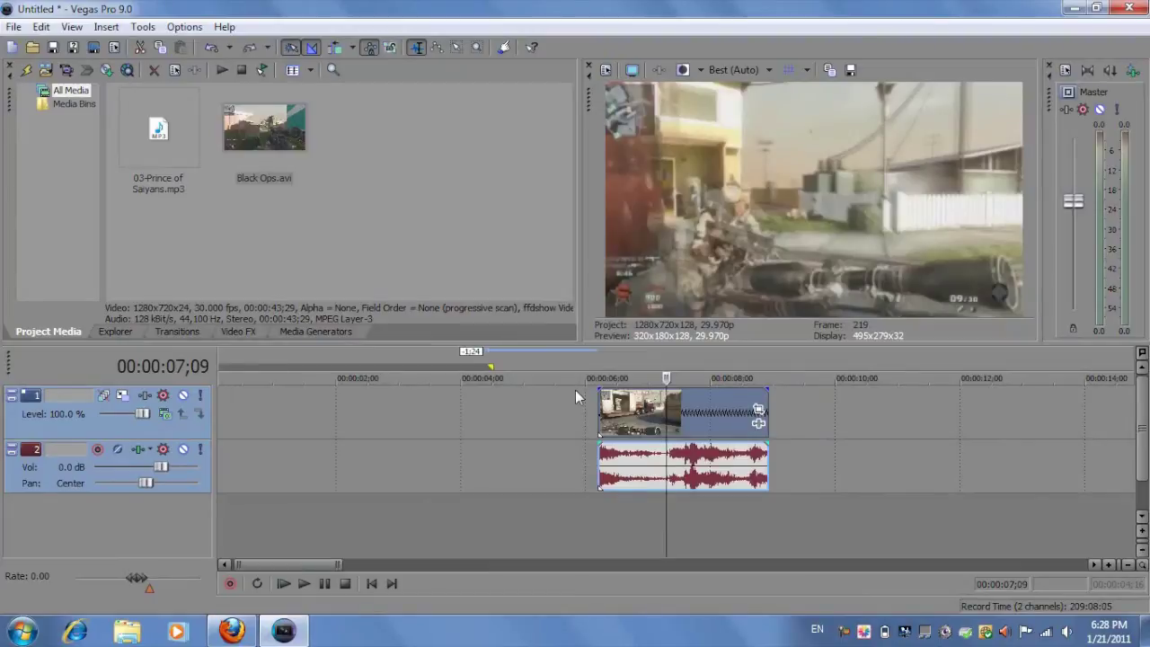
{"action": "left_click_drag", "start_coordinate": [599, 413], "coordinate": [487, 413]}
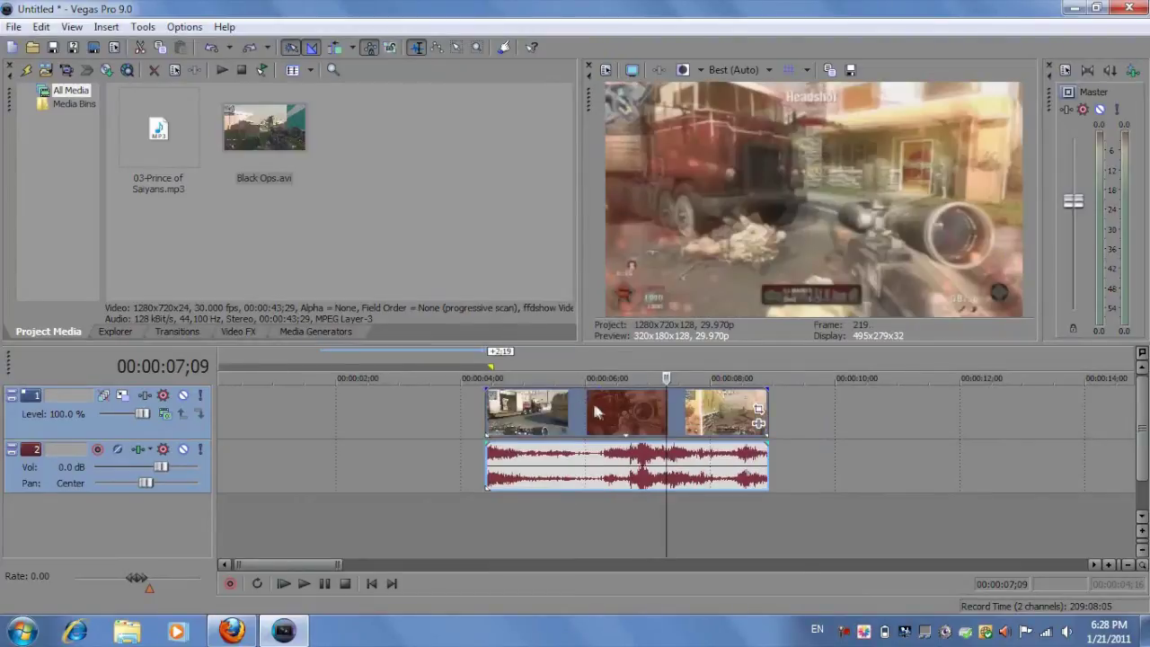
{"action": "left_click_drag", "start_coordinate": [592, 399], "coordinate": [455, 409]}
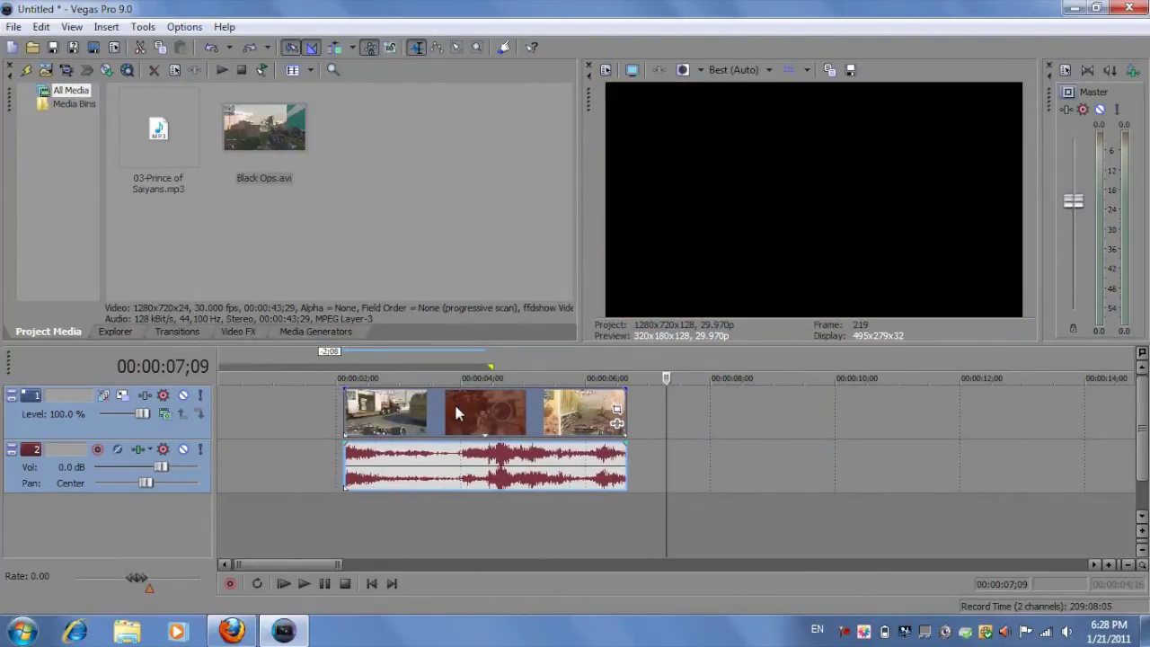
Step: Scrub through the middle of the clip to examine the frames before, during and after the headshot
{"action": "left_click", "coordinate": [516, 427]}
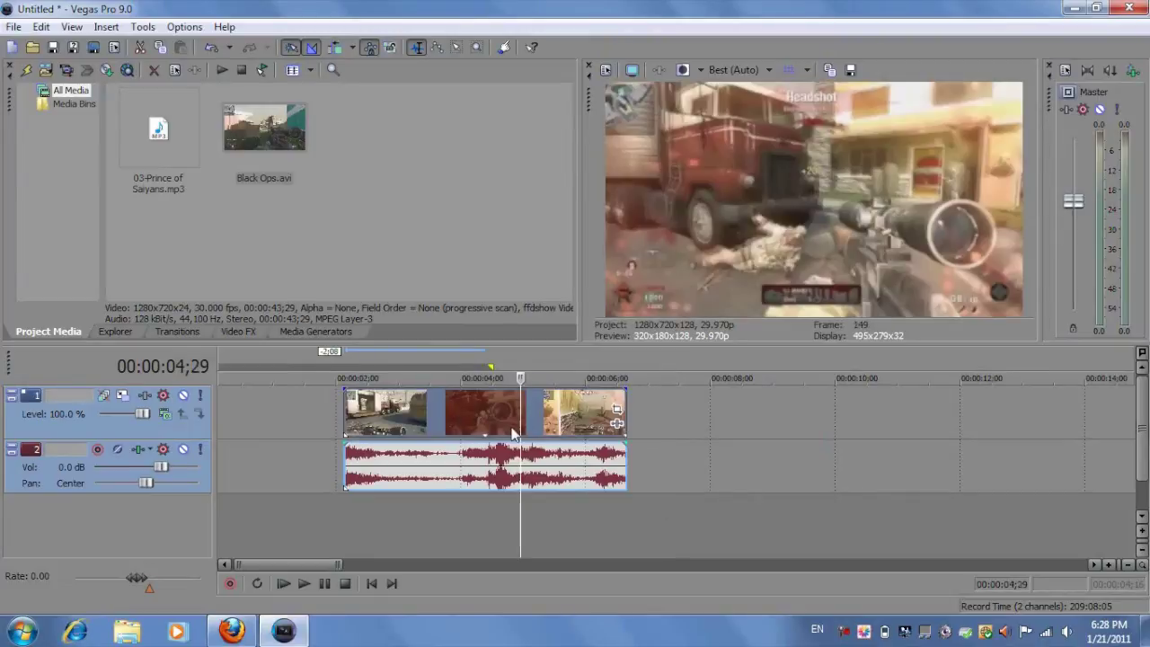
{"action": "left_click", "coordinate": [500, 429]}
{"action": "left_click", "coordinate": [455, 422]}
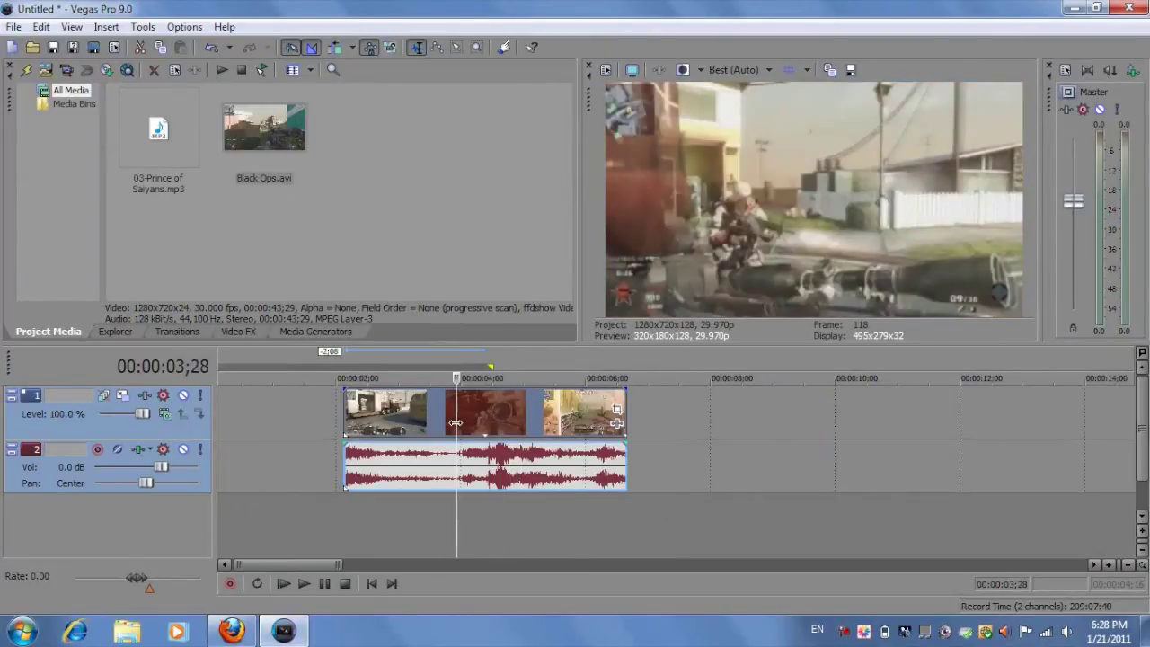
{"action": "left_click", "coordinate": [516, 415]}
{"action": "left_click", "coordinate": [479, 419]}
{"action": "left_click", "coordinate": [485, 422]}
{"action": "left_click", "coordinate": [500, 418]}
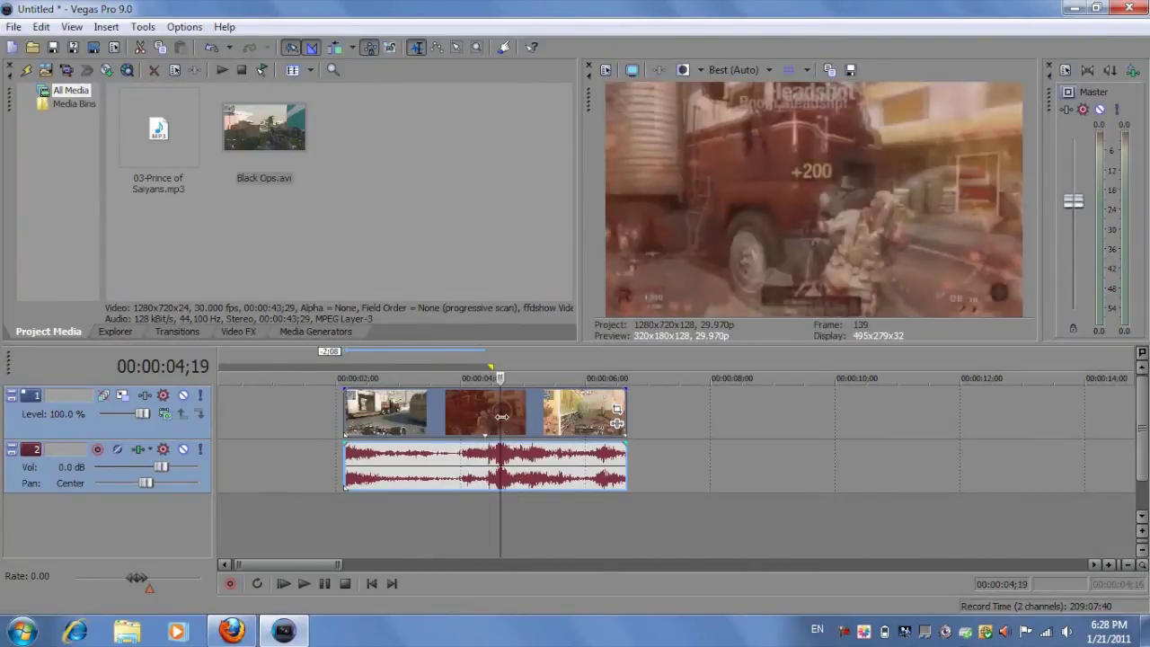
{"action": "left_click", "coordinate": [520, 414]}
{"action": "left_click", "coordinate": [512, 419]}
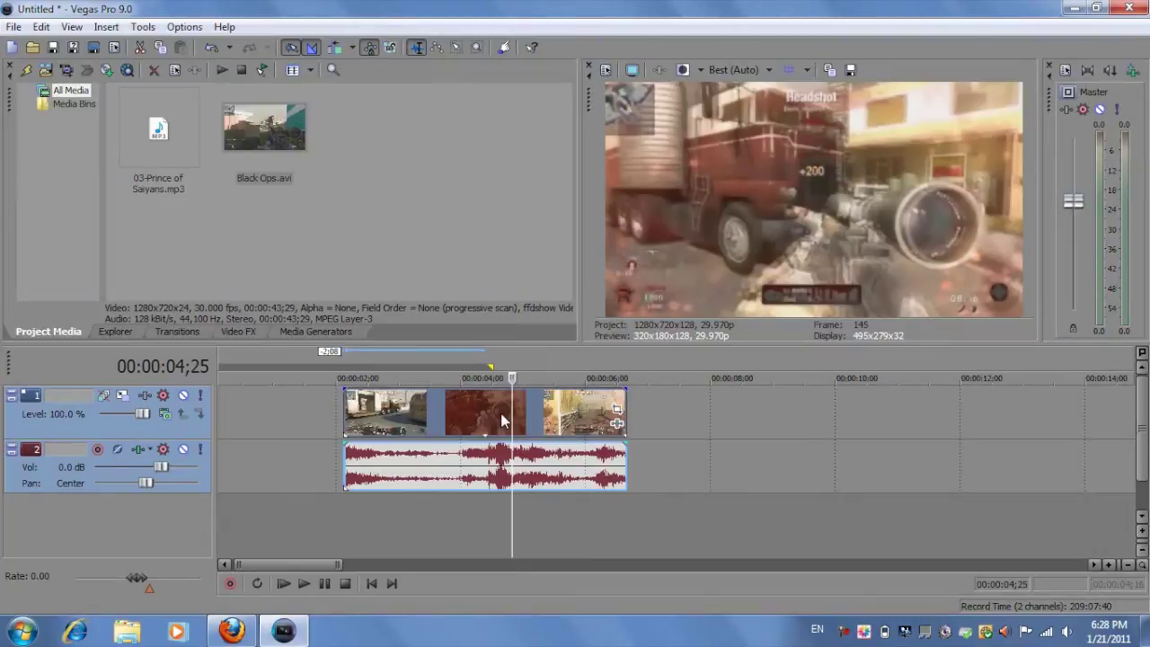
{"action": "left_click", "coordinate": [500, 419]}
{"action": "left_click", "coordinate": [504, 418]}
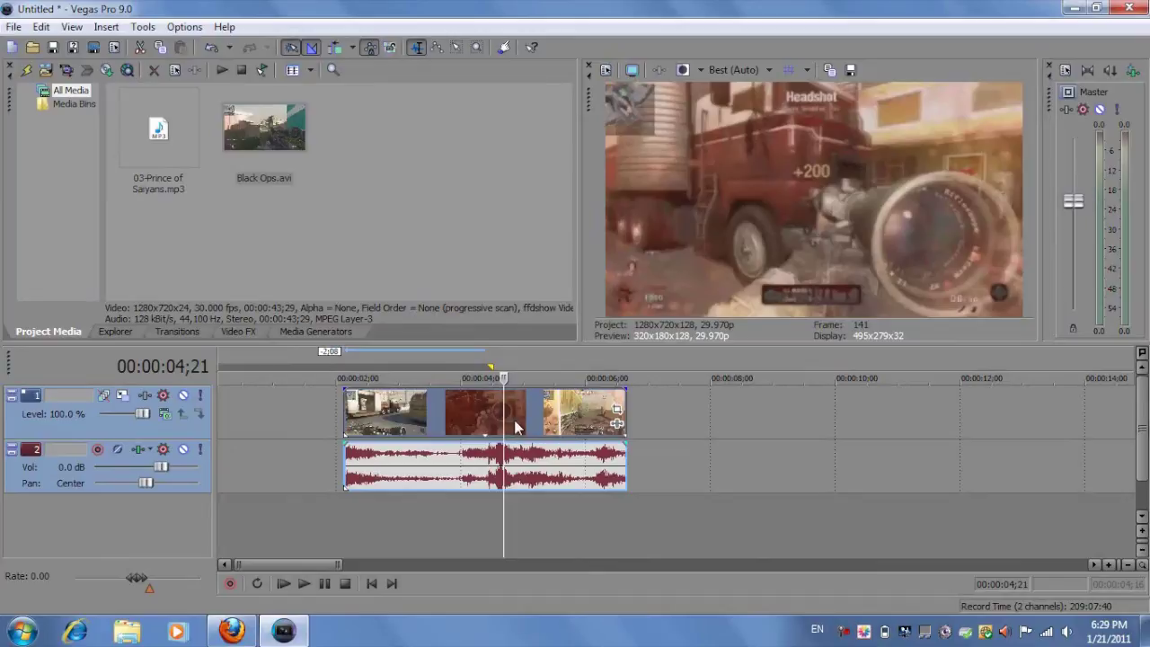
Step: Place the playhead at 00:00:04;03, just before the shot in the clip
{"action": "left_click", "coordinate": [466, 420]}
{"action": "key", "text": "Up"}
{"action": "key", "text": "Up"}
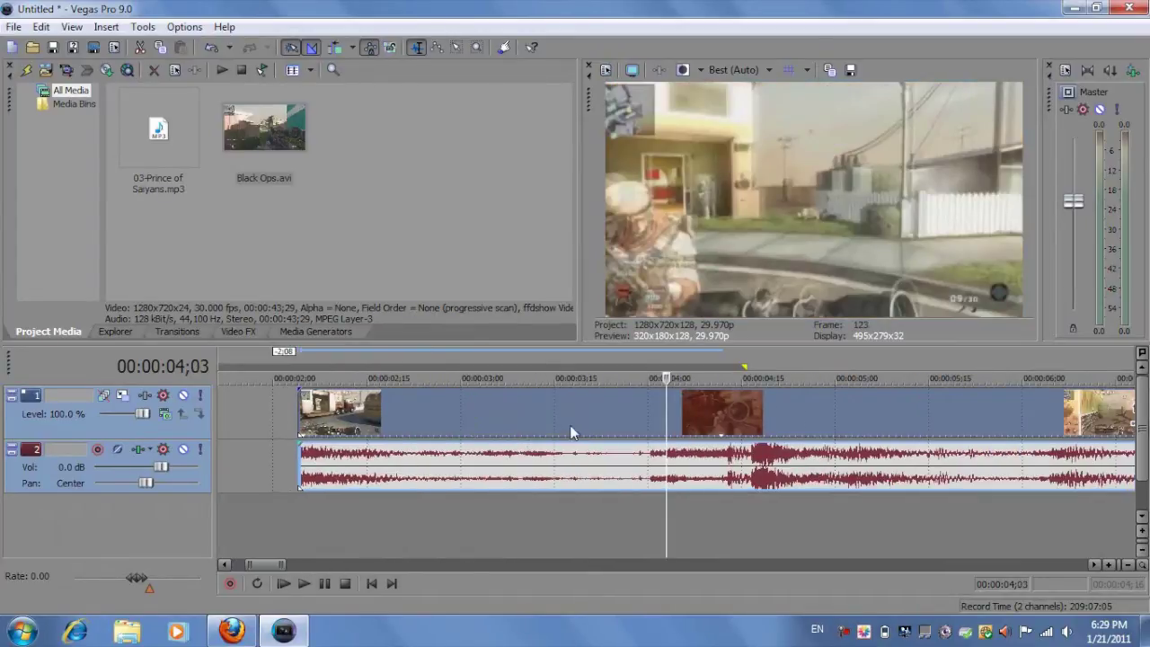
{"action": "left_click_drag", "start_coordinate": [269, 564], "coordinate": [281, 563]}
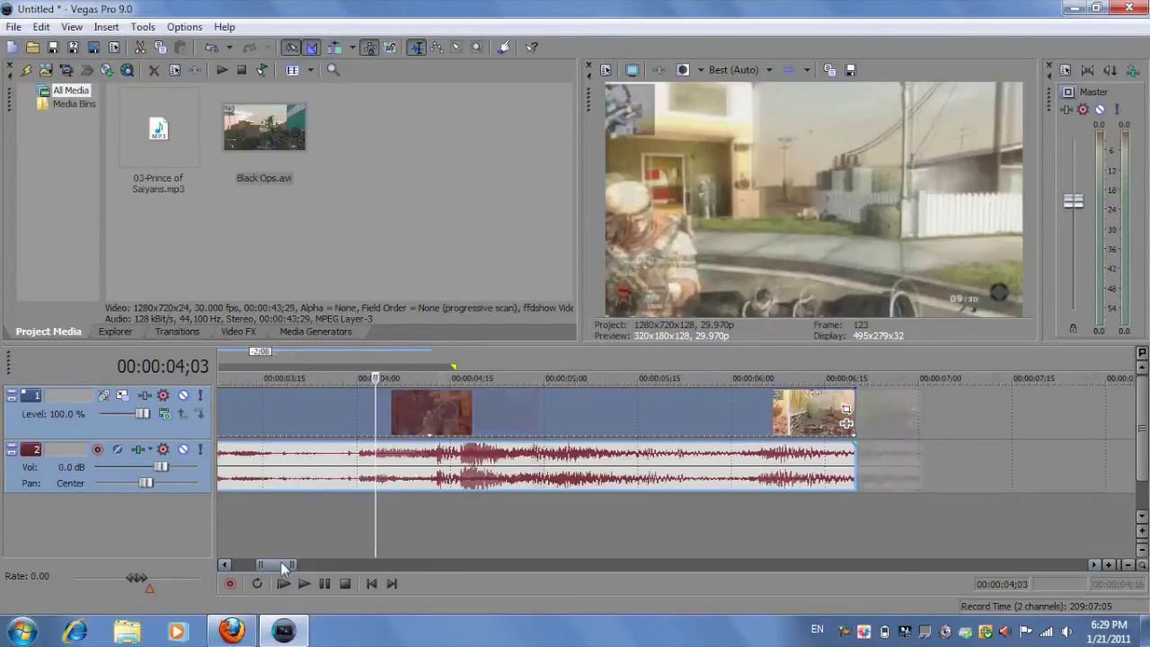
{"action": "mouse_move", "coordinate": [281, 564]}
{"action": "left_mouse_down"}
{"action": "mouse_move", "coordinate": [269, 564]}
{"action": "mouse_move", "coordinate": [279, 564]}
{"action": "left_mouse_up"}
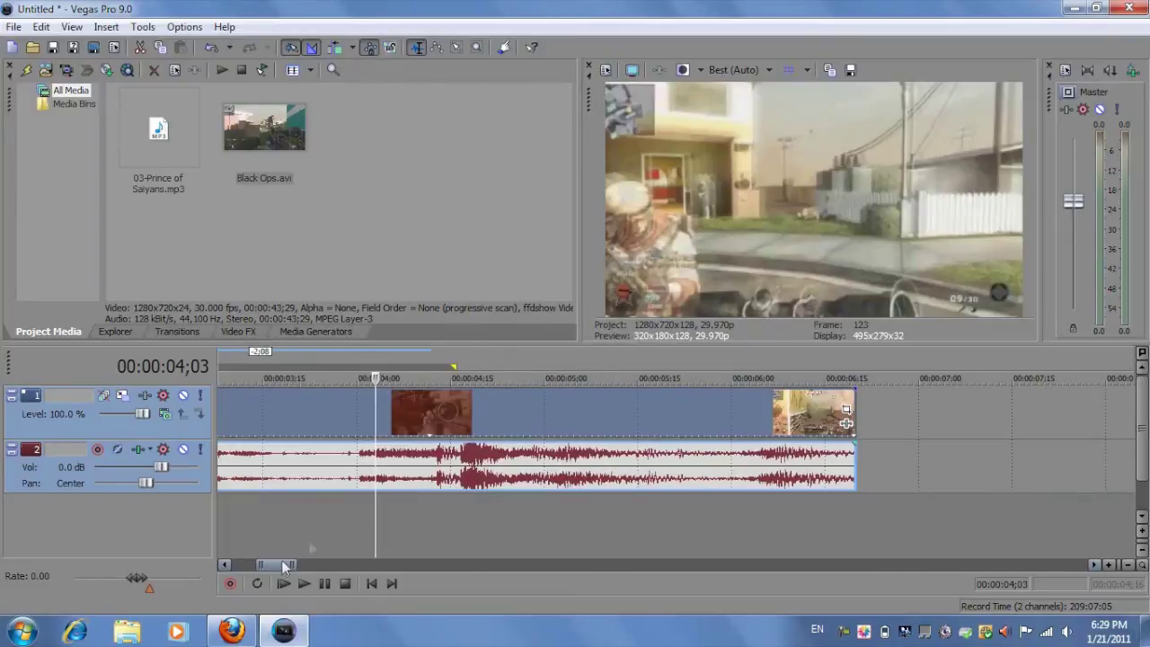
Step: Examine the frames around the headshot, between 00:00:03;20 and 00:00:04;20, to locate the point for the cut
{"action": "left_click", "coordinate": [457, 425]}
{"action": "left_click", "coordinate": [479, 416]}
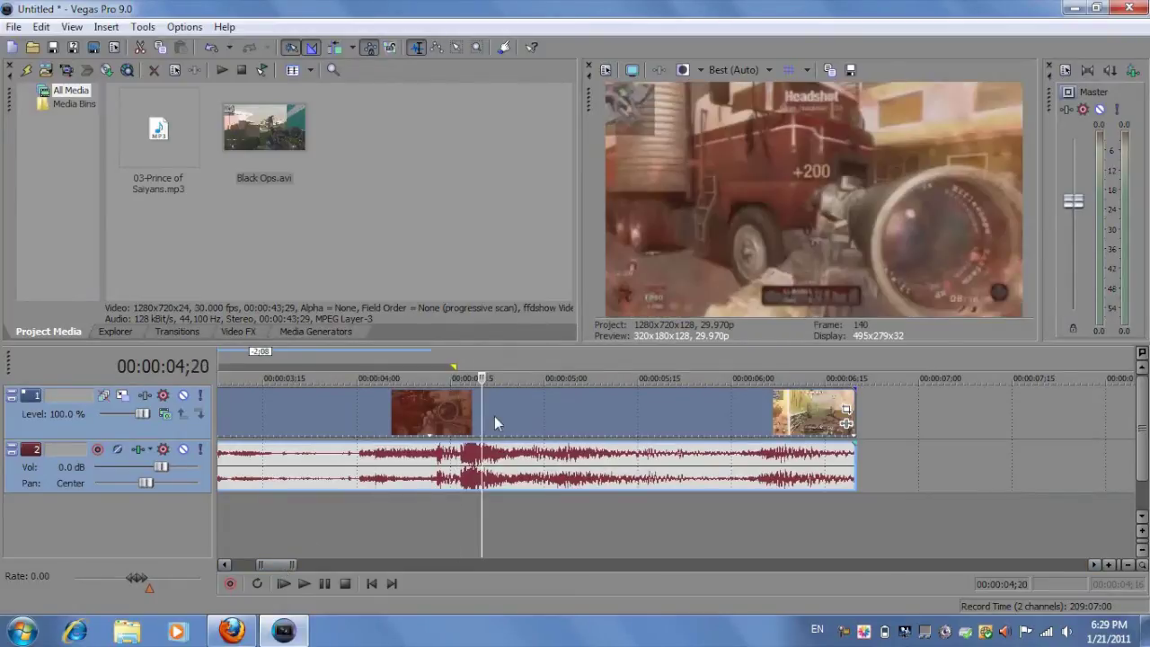
{"action": "left_click", "coordinate": [494, 416]}
{"action": "left_click", "coordinate": [469, 431]}
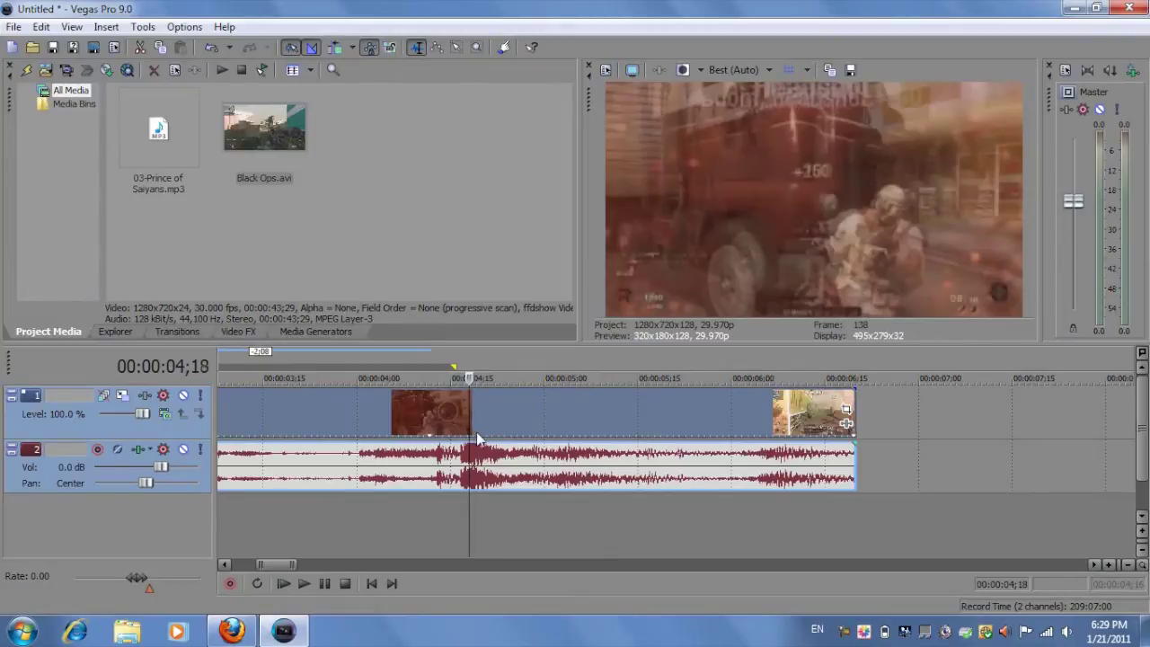
{"action": "left_click", "coordinate": [476, 432]}
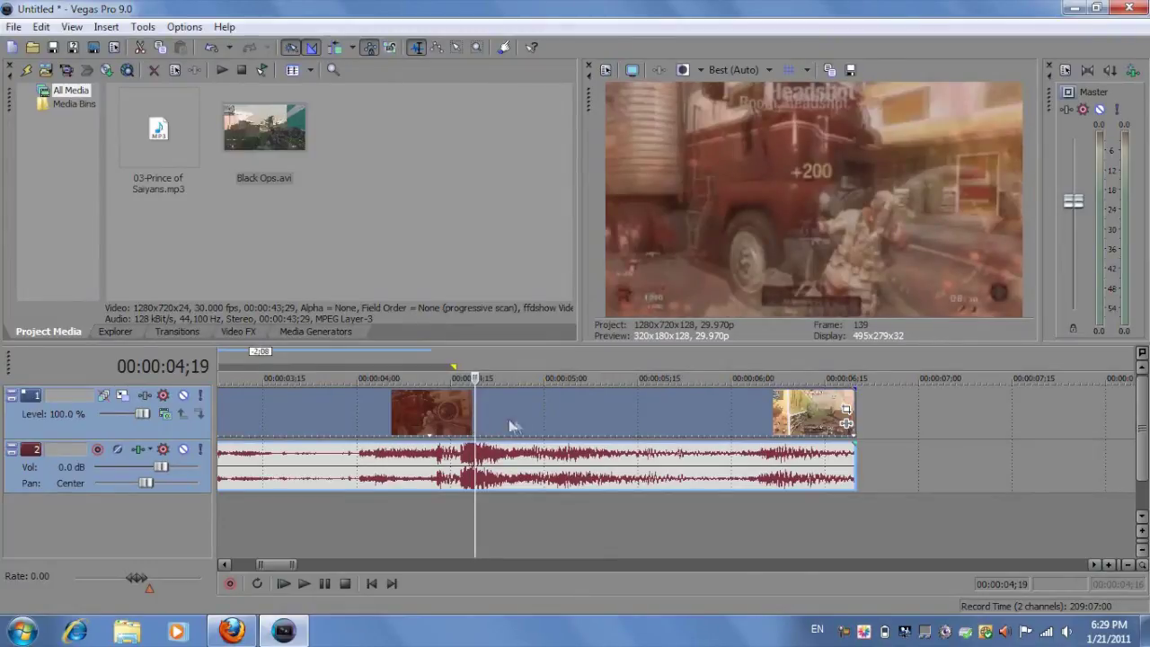
{"action": "left_click", "coordinate": [296, 412]}
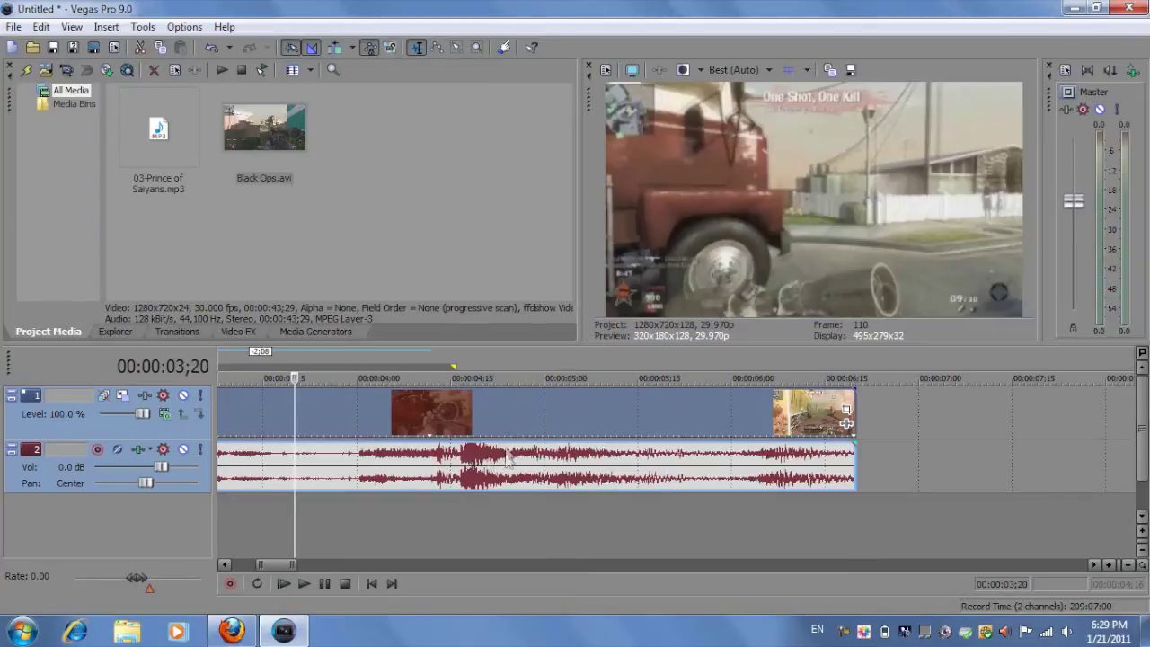
{"action": "left_click", "coordinate": [457, 455]}
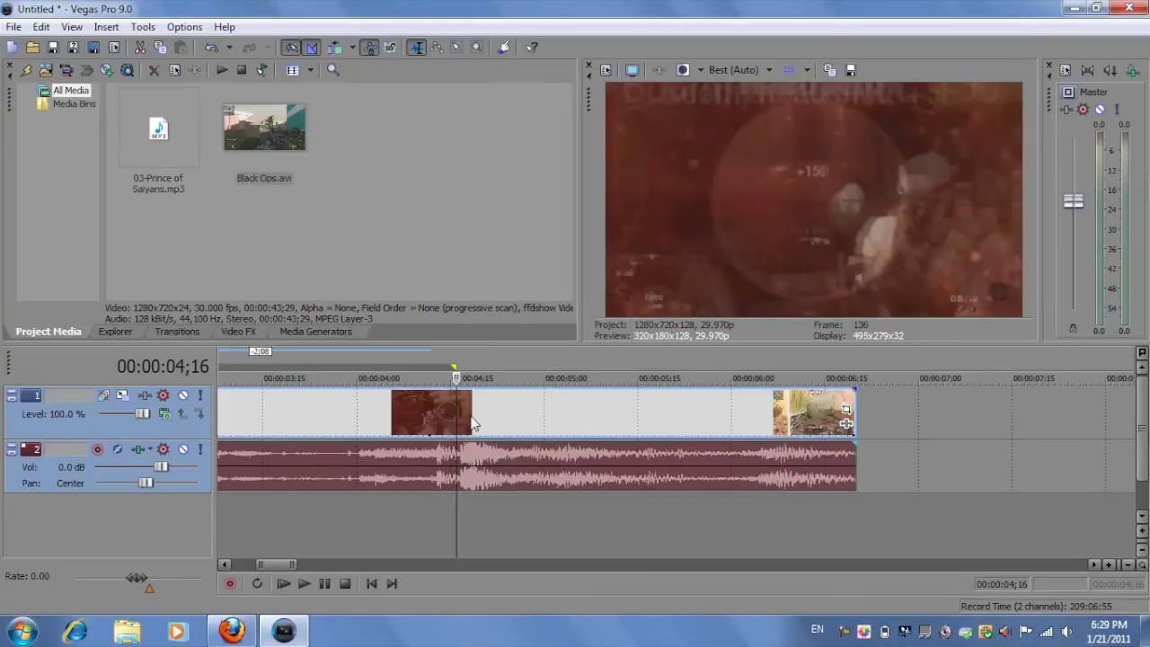
{"action": "left_click", "coordinate": [470, 416]}
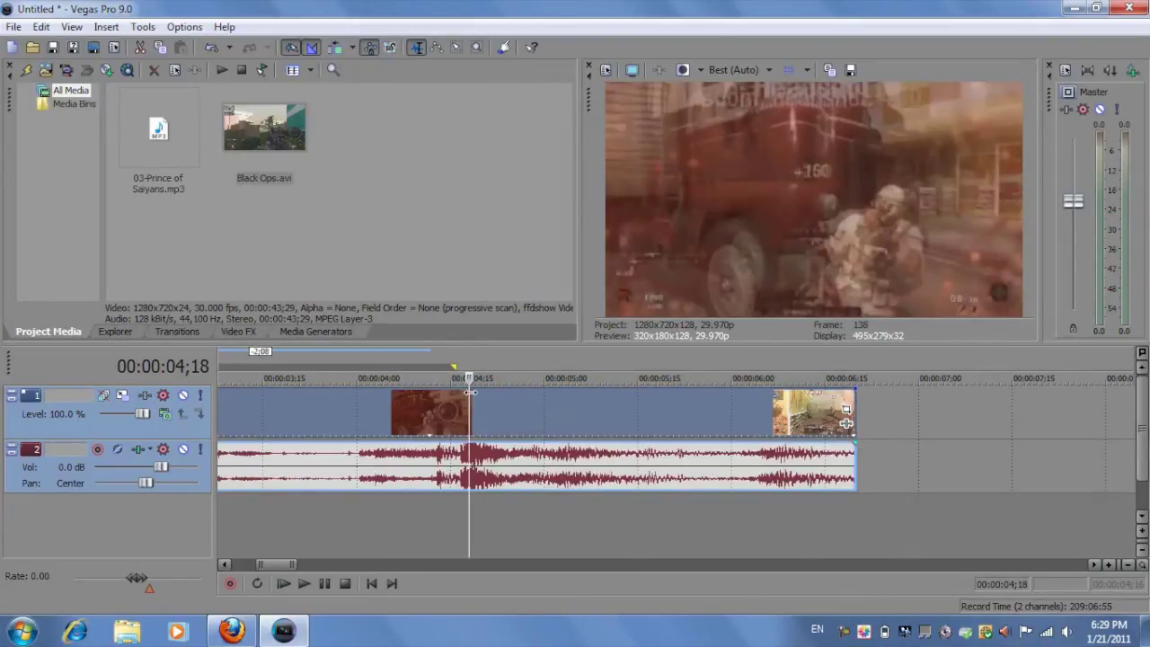
{"action": "left_click", "coordinate": [477, 432]}
Step: Split the clip at 00:00:04;21, just after the headshot, and slow down the second part by stretching its end about 1;26
{"action": "scroll", "coordinate": [477, 432], "scroll_direction": "up", "scroll_amount": 2}
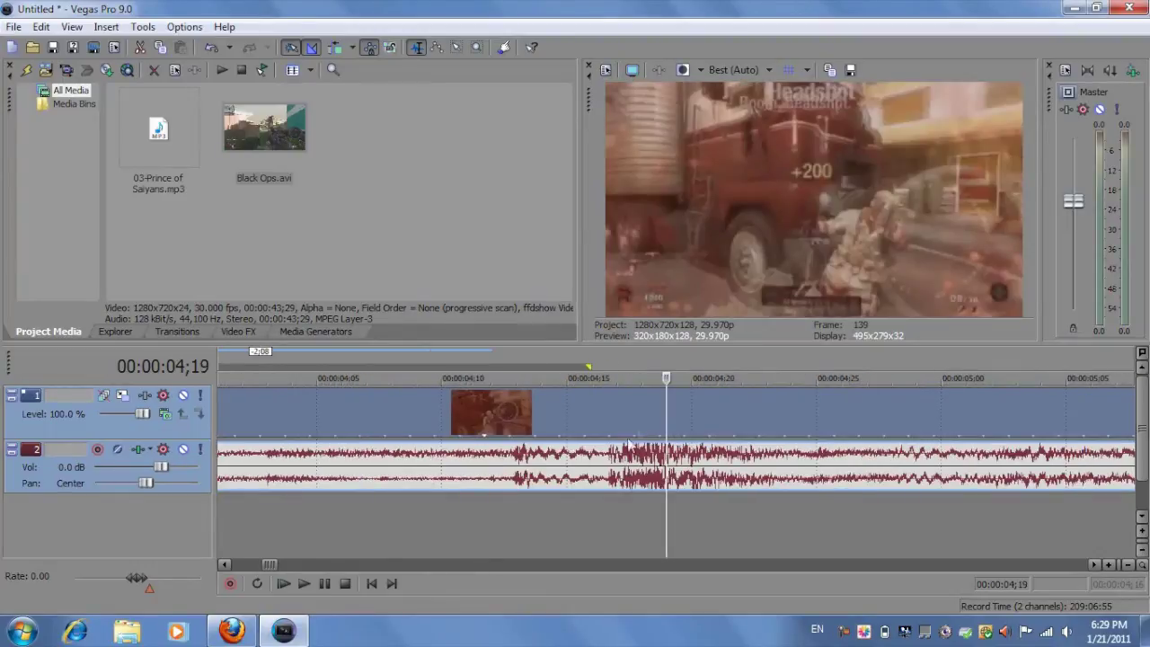
{"action": "left_click", "coordinate": [637, 412]}
{"action": "left_click", "coordinate": [612, 413]}
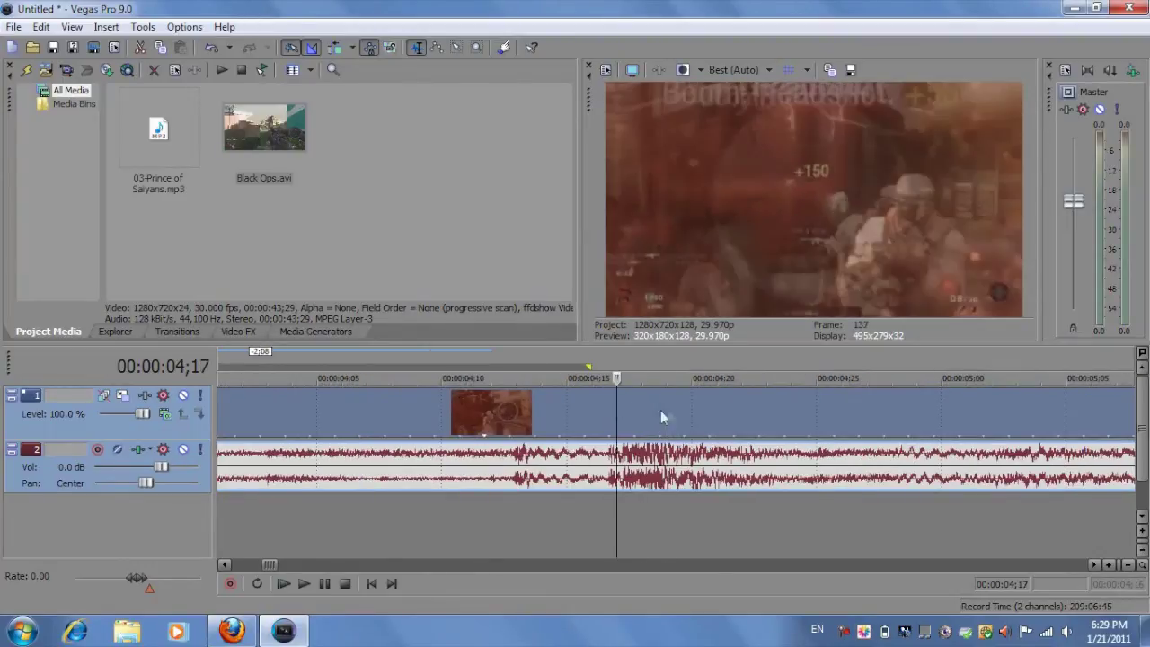
{"action": "left_click", "coordinate": [662, 411]}
{"action": "key", "text": "Right"}
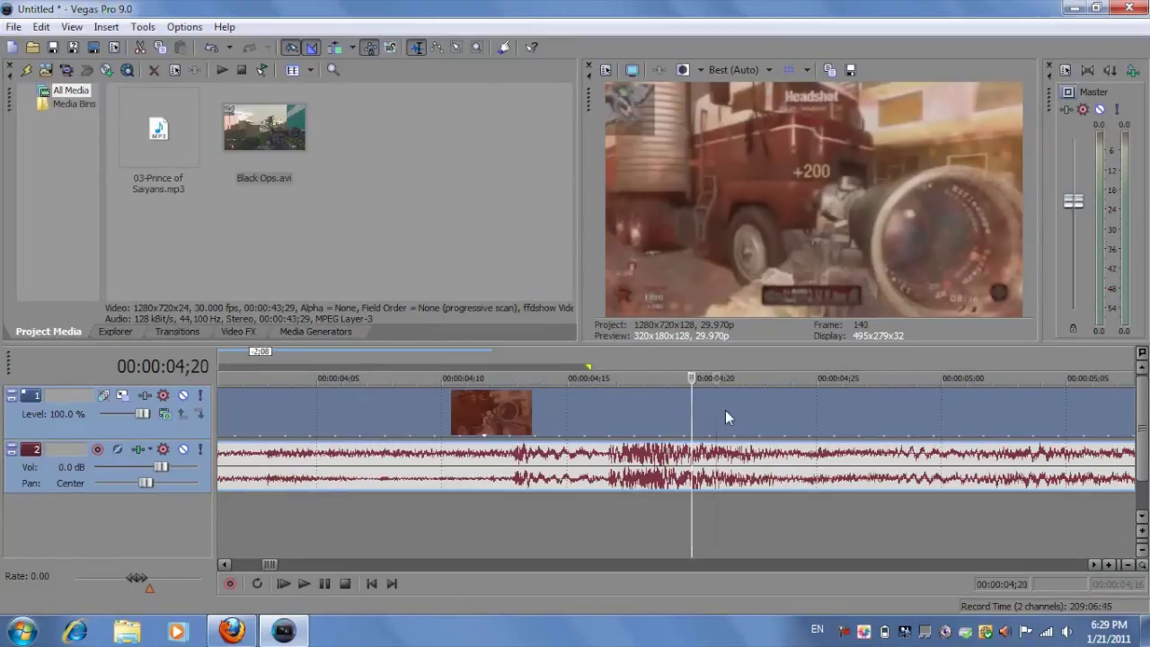
{"action": "key", "text": "Right"}
{"action": "key", "text": "s"}
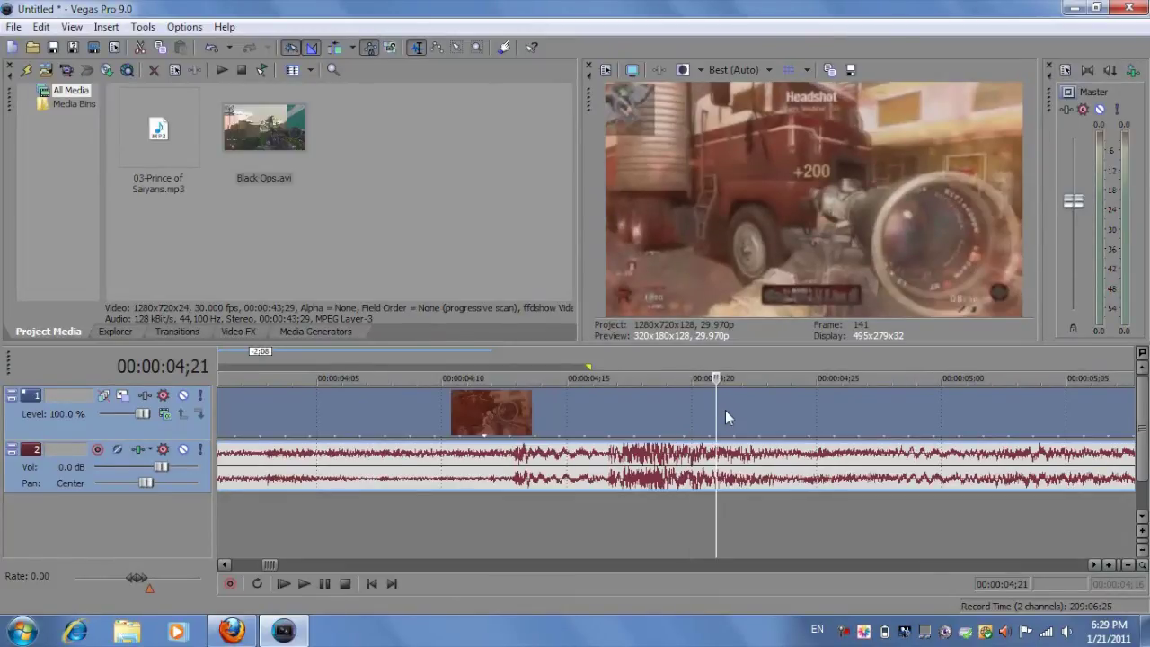
{"action": "scroll", "coordinate": [725, 409], "scroll_direction": "down", "scroll_amount": 5}
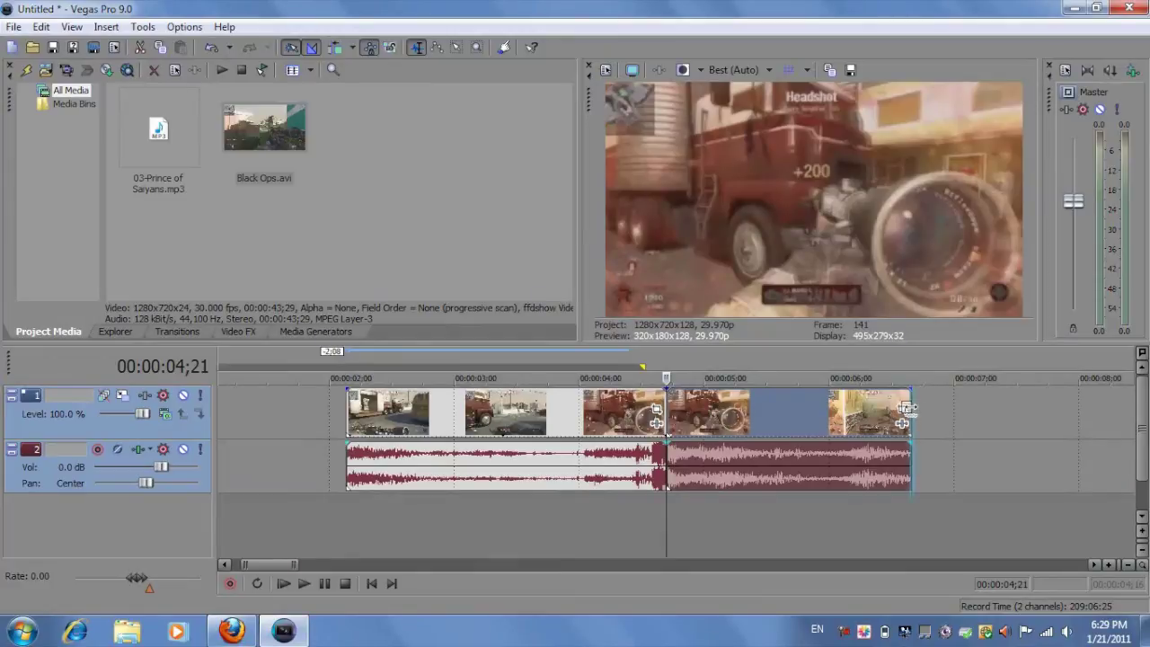
{"action": "left_click_drag", "start_coordinate": [905, 410], "coordinate": [1116, 418]}
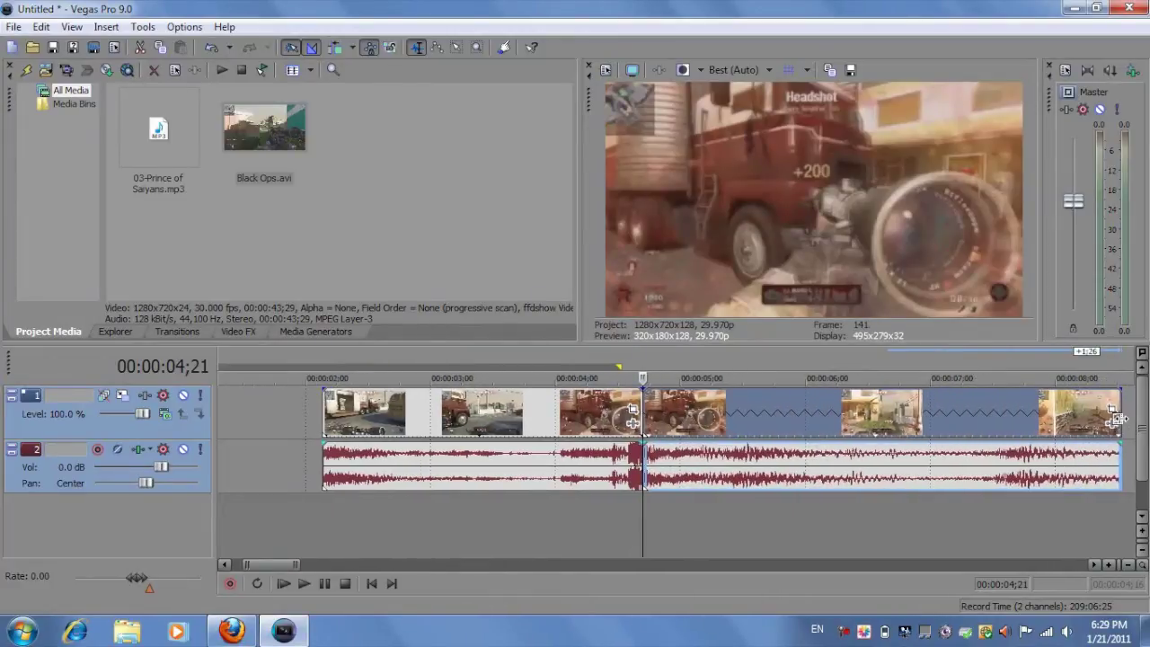
Step: Add 03-Prince of Saiyans.mp3 on a new audio track beneath the clip, starting shortly before the clip
{"action": "left_click_drag", "start_coordinate": [176, 153], "coordinate": [481, 504]}
{"action": "left_click_drag", "start_coordinate": [715, 522], "coordinate": [496, 519]}
{"action": "scroll", "coordinate": [530, 521], "scroll_direction": "down", "scroll_amount": 6}
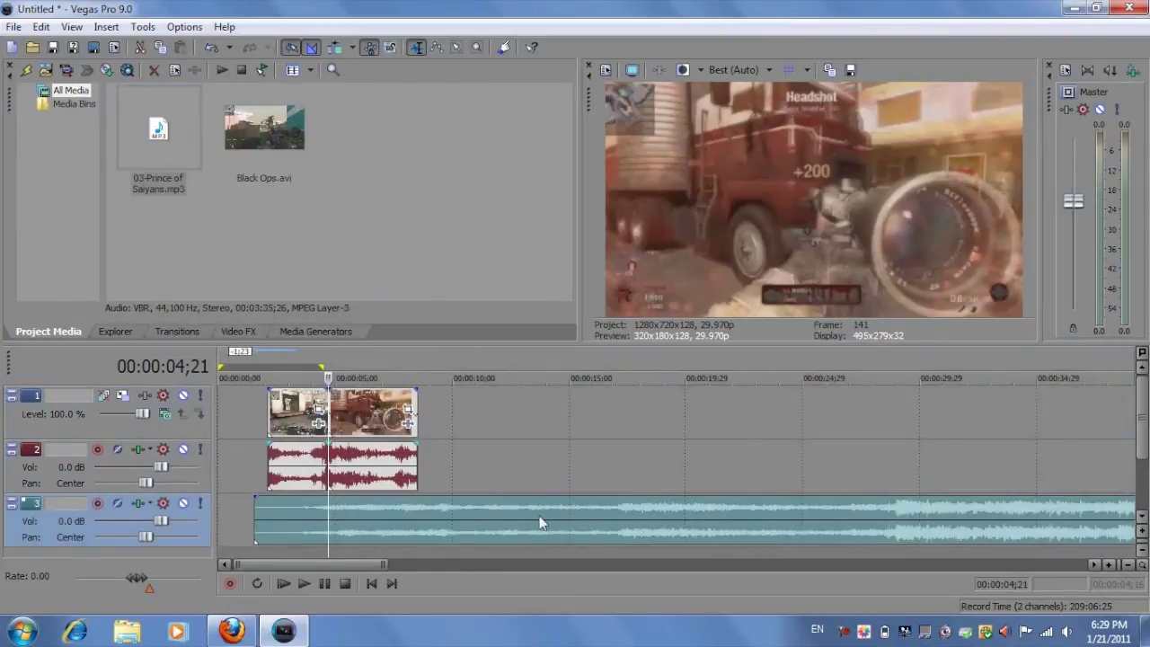
Step: Cut off the song's opening up to 00:00:38;22 and align the remainder with the start of the gameplay clip
{"action": "left_click", "coordinate": [441, 517]}
{"action": "key", "text": "s"}
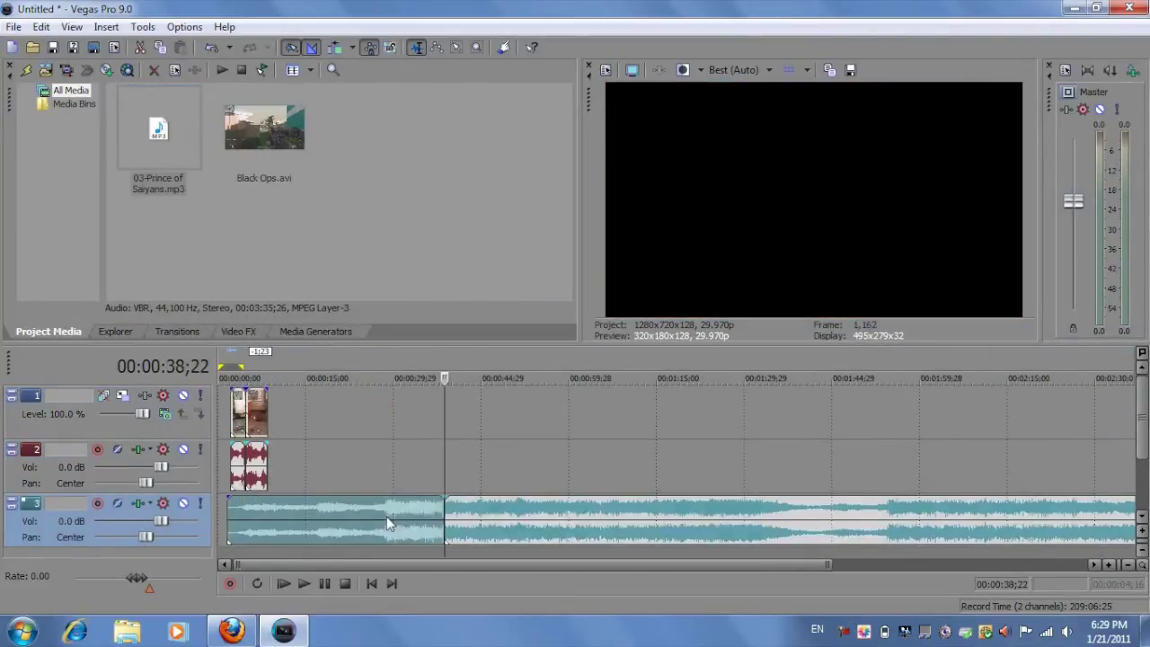
{"action": "right_click", "coordinate": [386, 516]}
{"action": "left_click", "coordinate": [422, 303]}
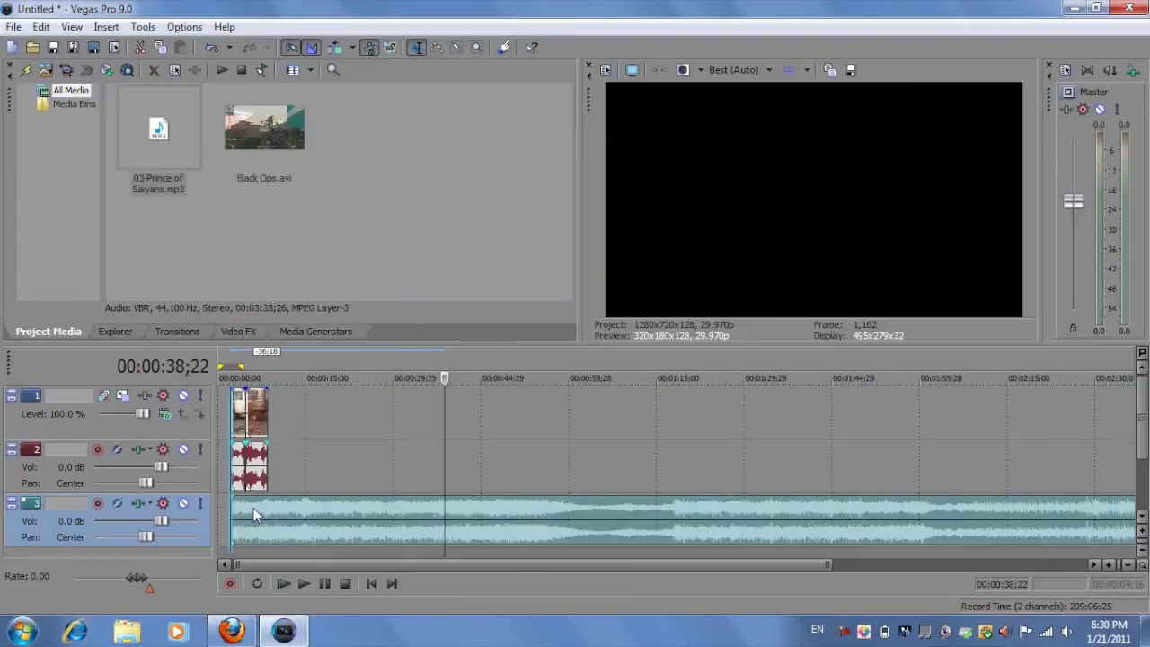
Step: Play both clip parts with the music from their start at 00:00:02;04 until just past their end
{"action": "left_click", "coordinate": [235, 476]}
{"action": "scroll", "coordinate": [242, 476], "scroll_direction": "up", "scroll_amount": 10}
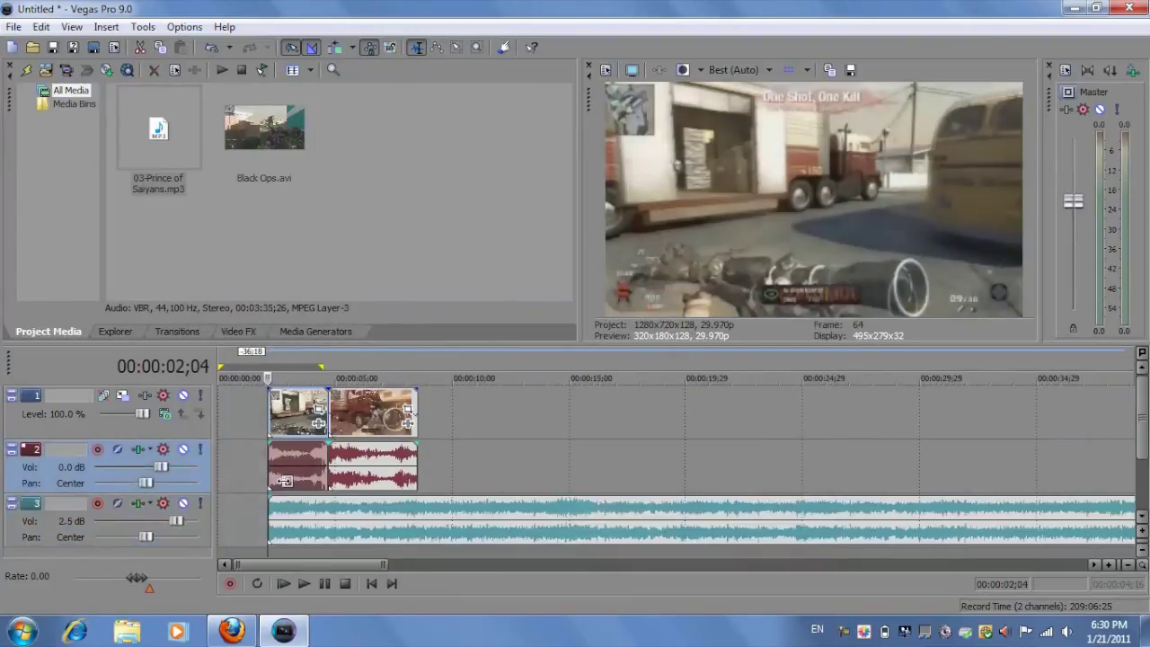
{"action": "key", "text": "space"}
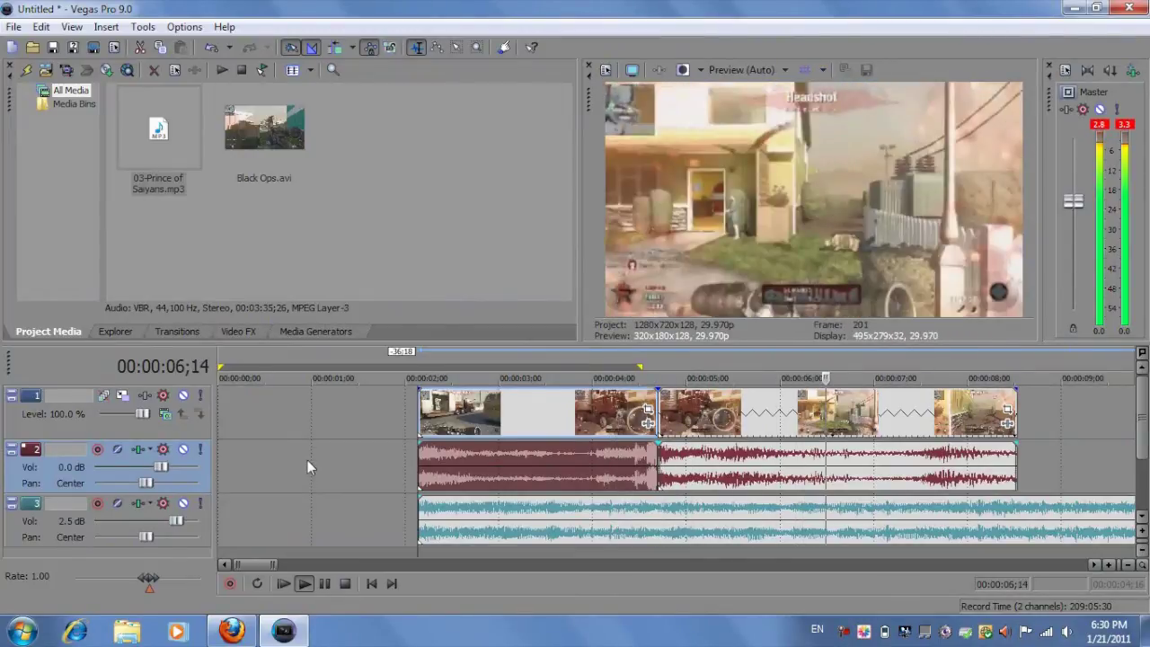
{"action": "left_click", "coordinate": [324, 583]}
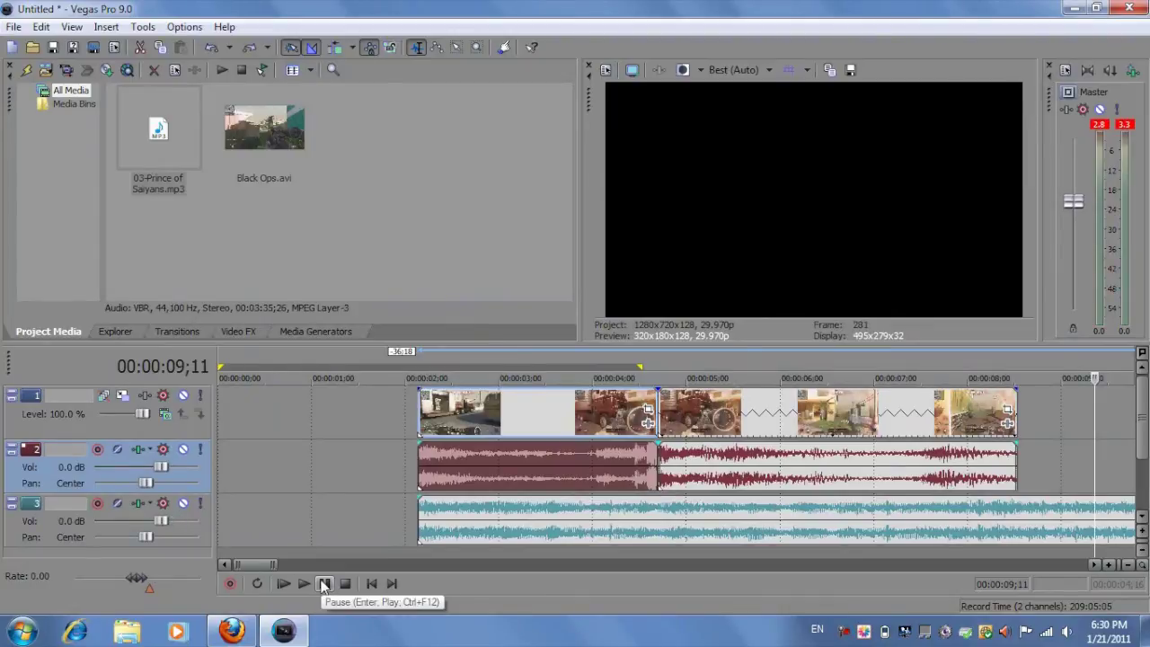
Step: Undo all the music edits, including adding the song and its audio track
{"action": "key", "text": "ctrl+z"}
{"action": "key", "text": "ctrl+z"}
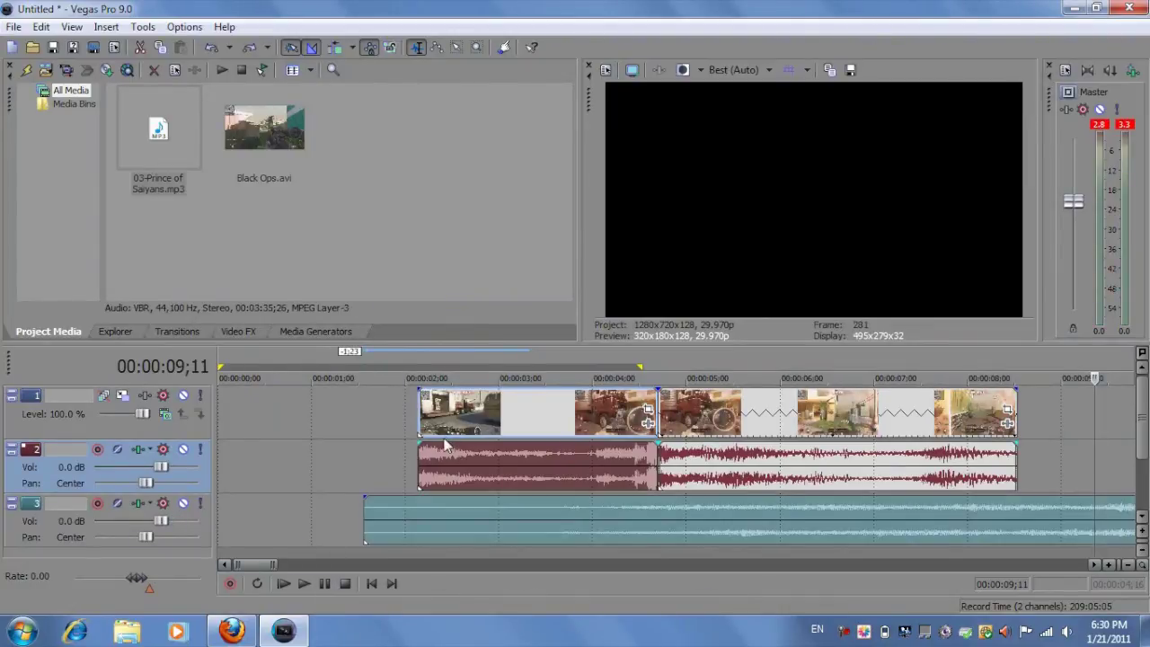
{"action": "key", "text": "ctrl+z"}
{"action": "key", "text": "ctrl+z"}
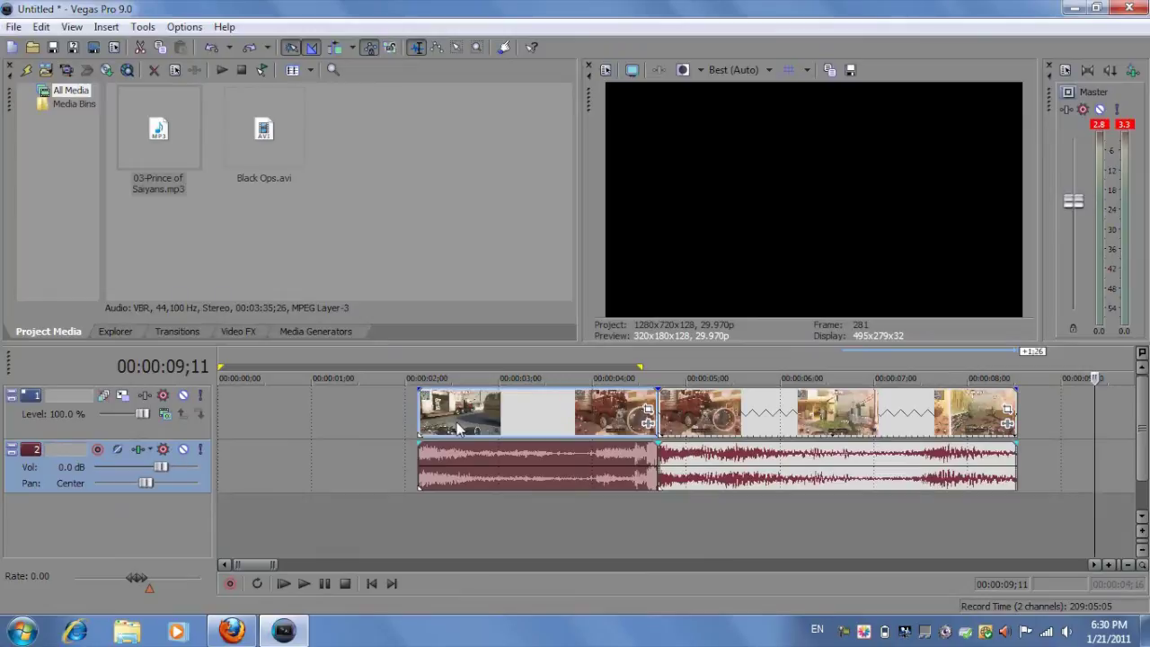
Step: Speed up the part before the split by compressing it about 1;11 from its start, and play both parts
{"action": "left_click", "coordinate": [468, 414]}
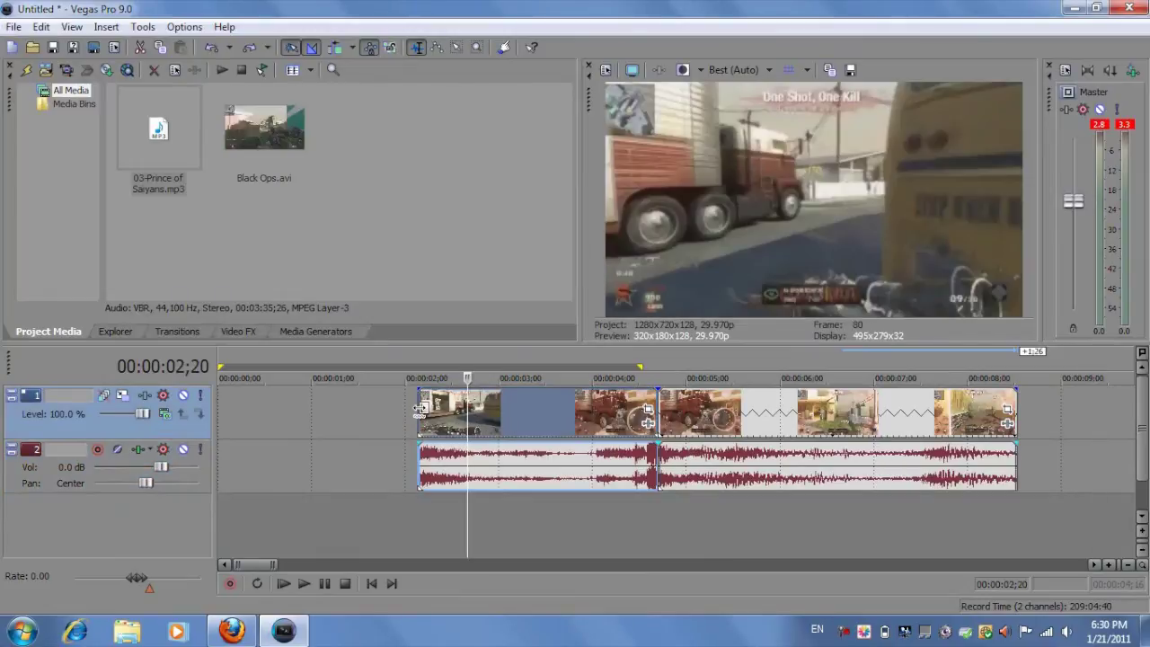
{"action": "left_click_drag", "start_coordinate": [420, 409], "coordinate": [548, 423]}
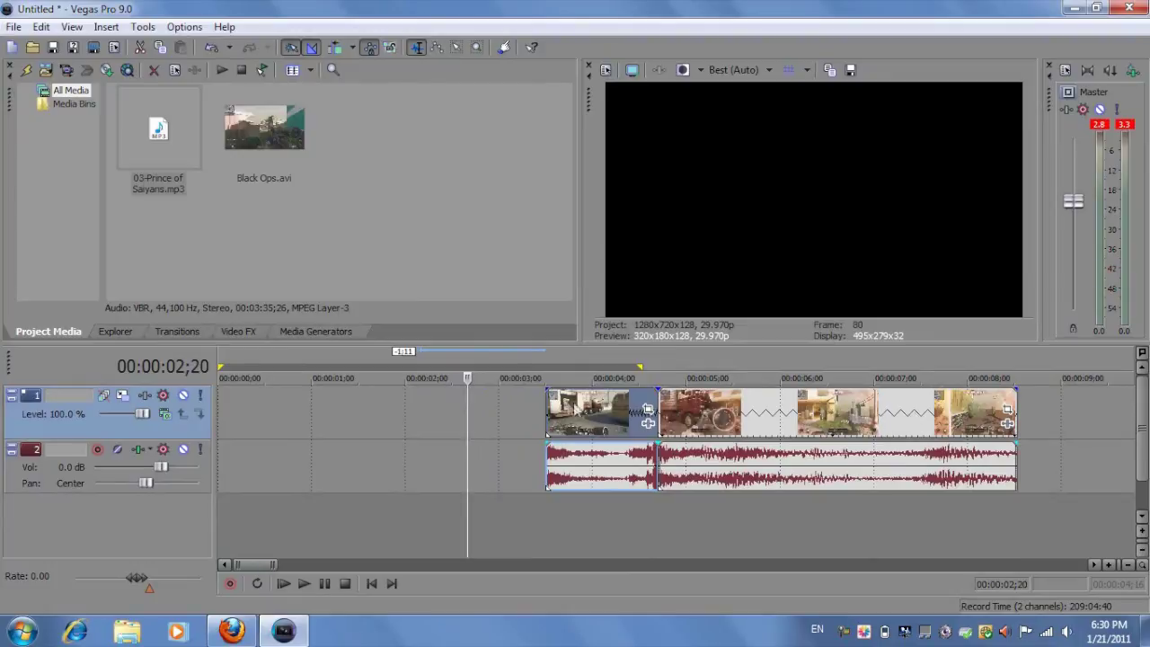
{"action": "left_click", "coordinate": [552, 412]}
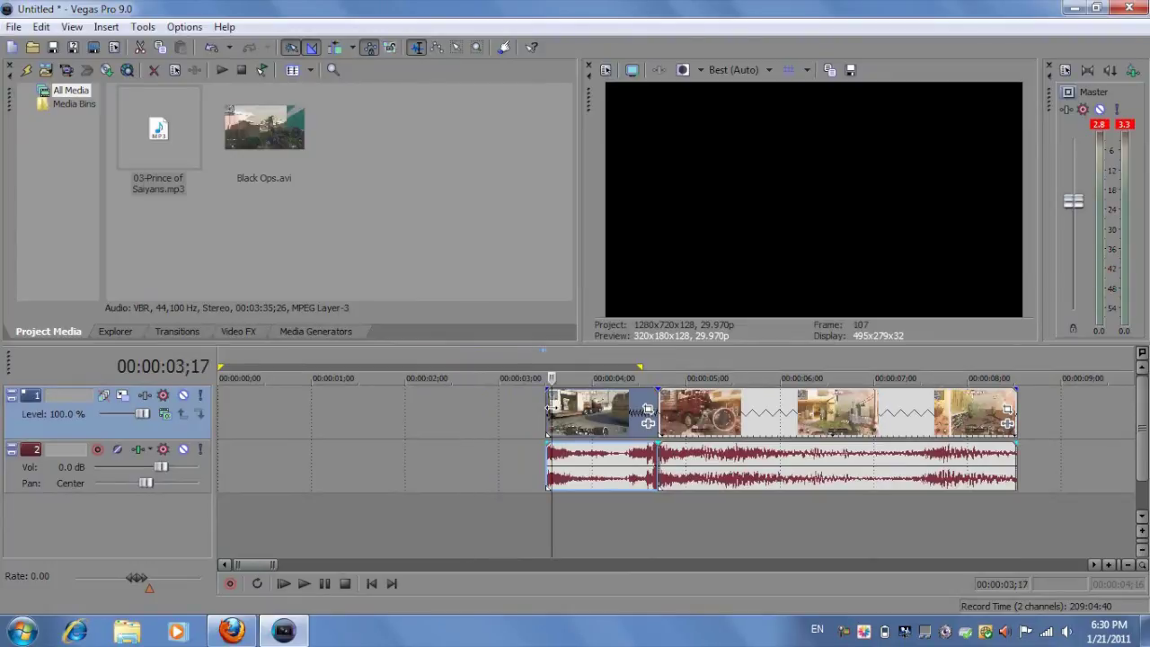
{"action": "key", "text": "space"}
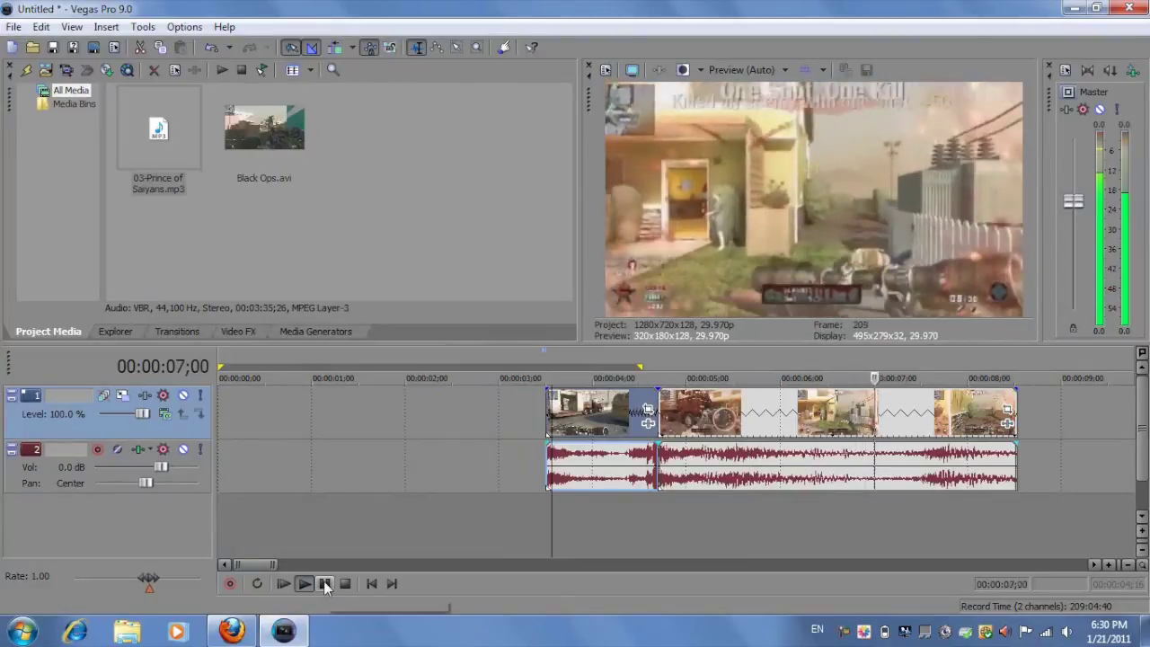
{"action": "left_click", "coordinate": [324, 583]}
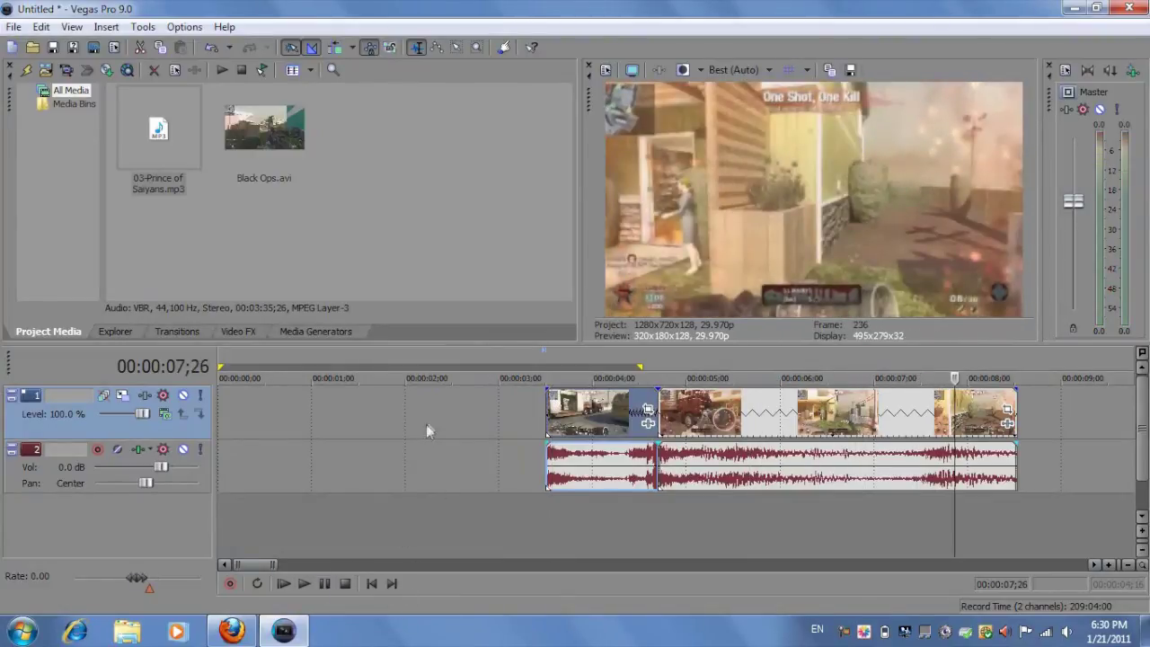
{"action": "scroll", "coordinate": [430, 404], "scroll_direction": "down", "scroll_amount": 2}
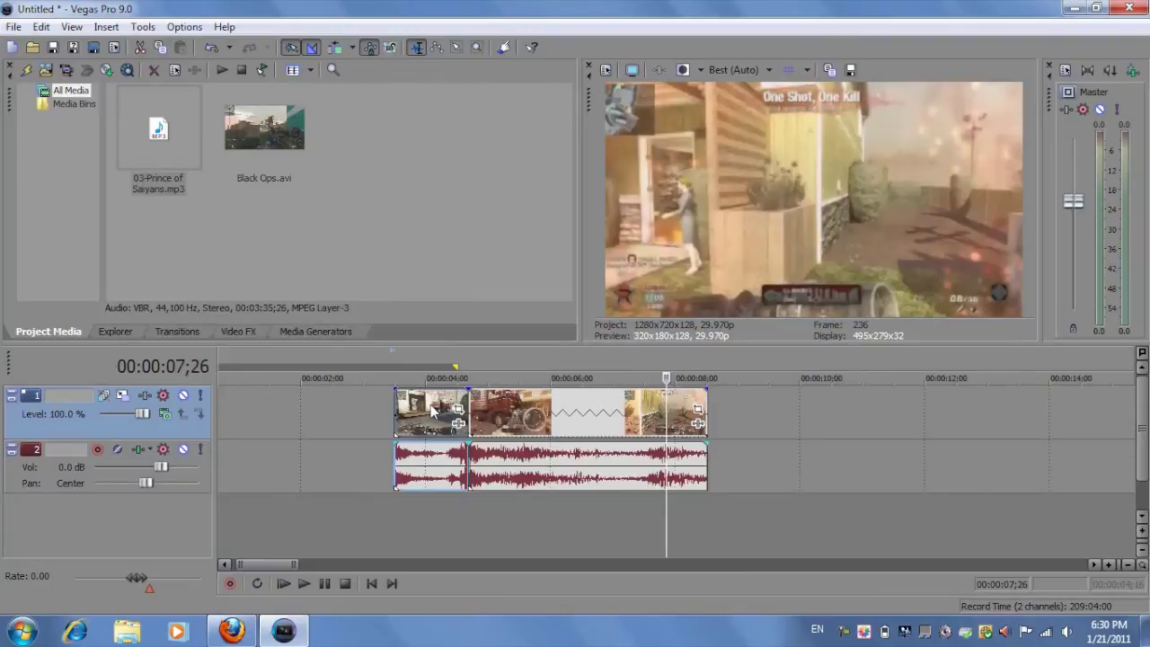